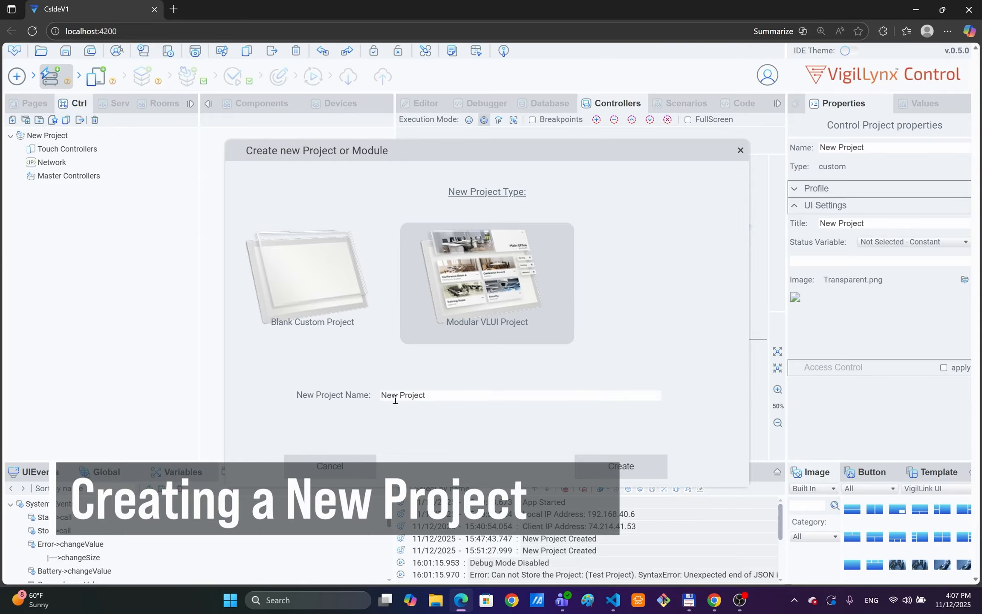
Step: Rename the new Modular VLUI project to 'Test Project' and create it
double_click(388, 396)
type("Test")
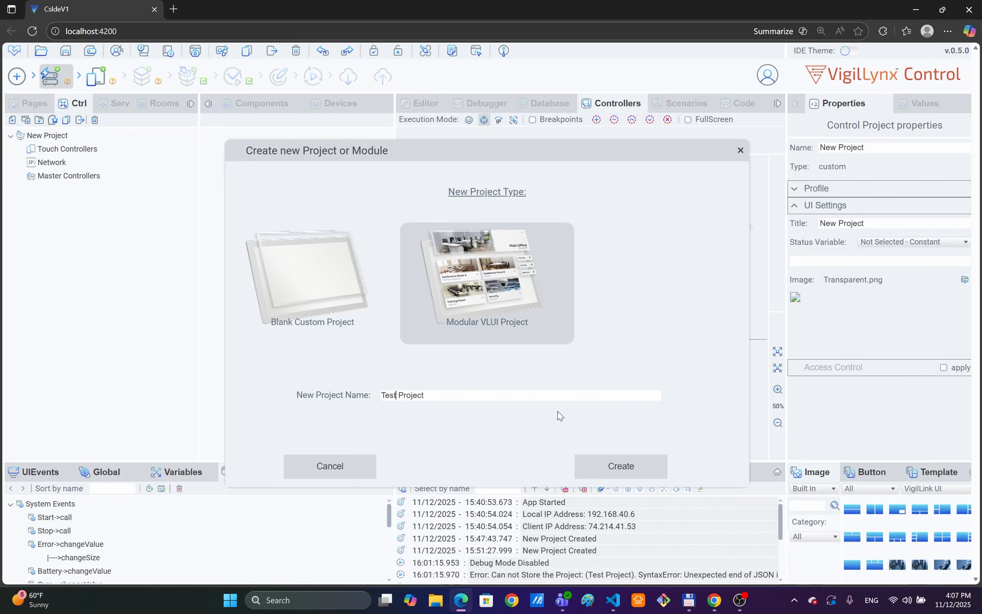
left_click(607, 467)
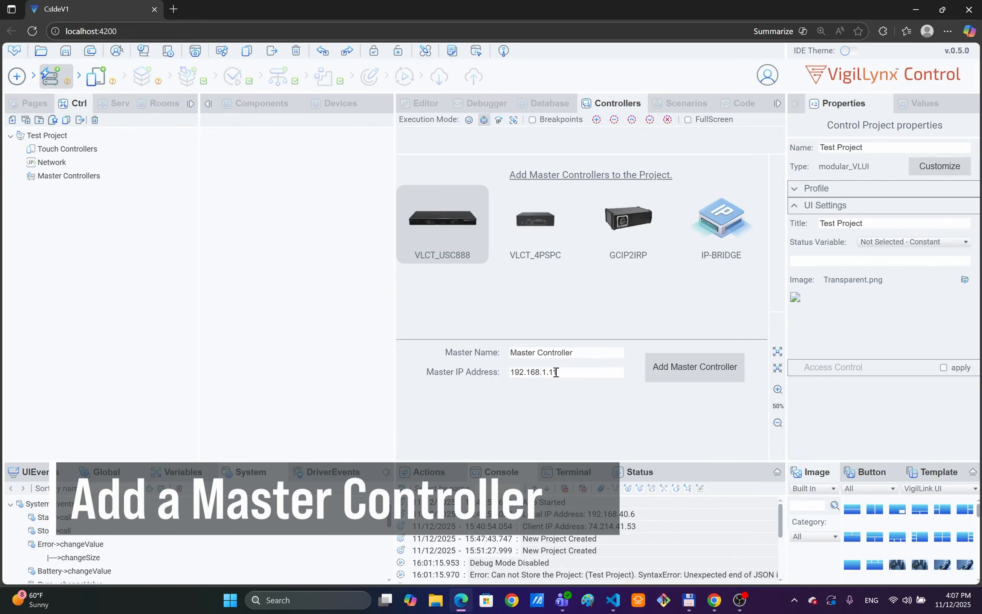
Step: Add the VLCT_USC888 Master Controller and a Landscape Touch Controller to the project
left_click(693, 371)
left_click(96, 77)
left_click(694, 367)
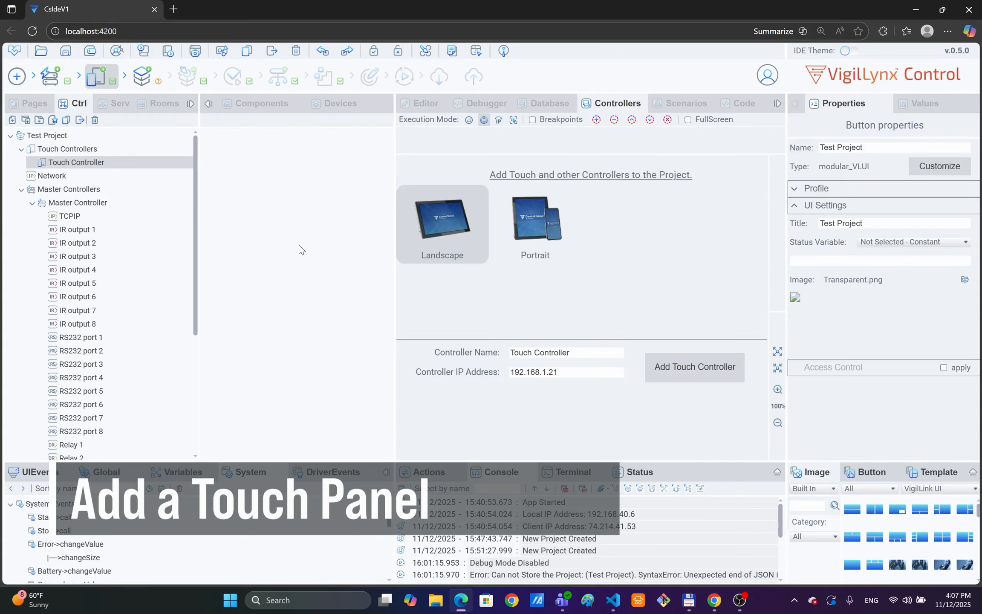
left_click(142, 78)
Step: Test the Aprilaire Climate Aprilaire thermostat with Fan=On at 192.168.1.51 and add it to the project
left_click(414, 177)
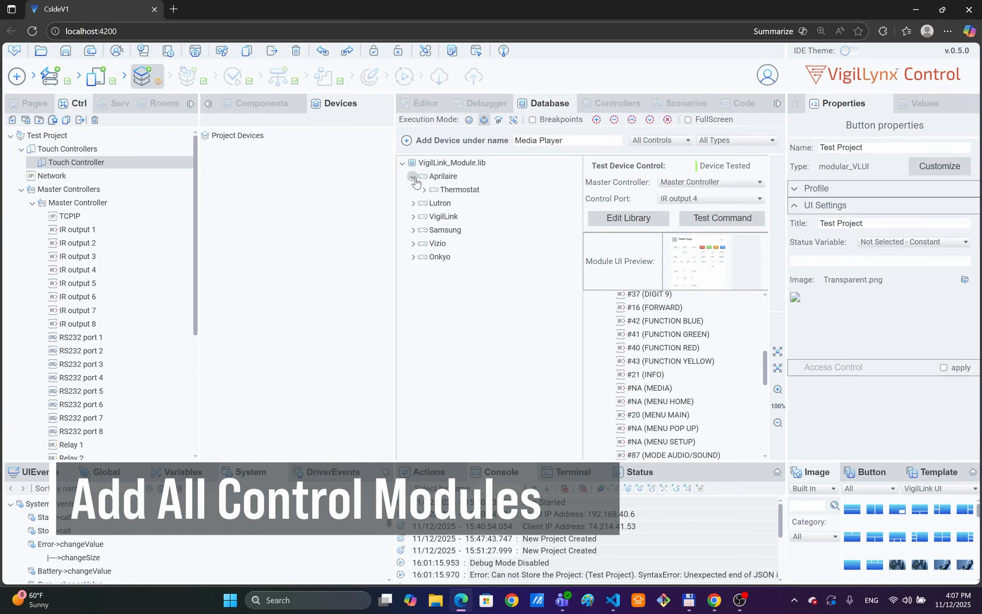
left_click(424, 190)
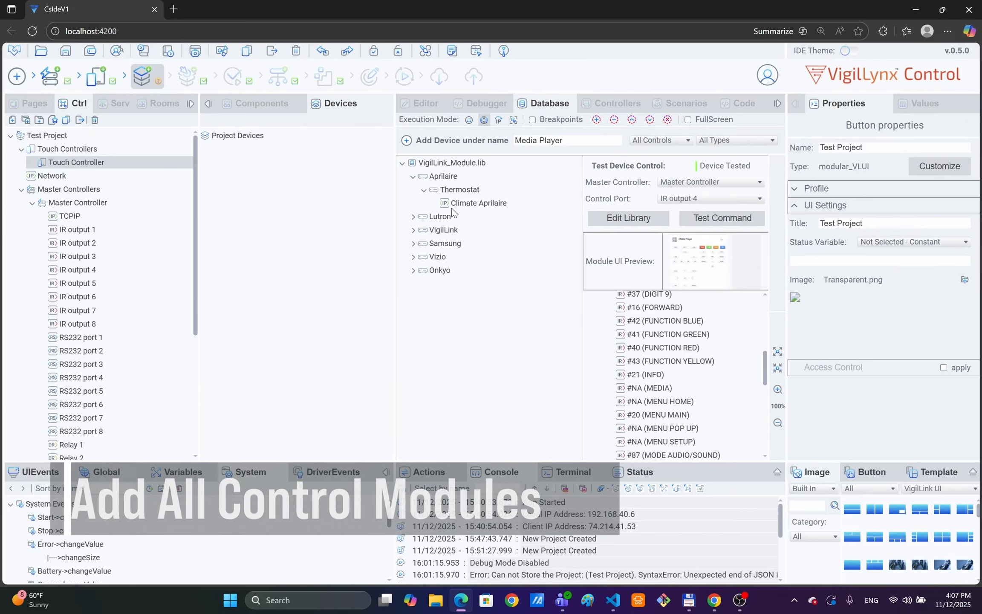
left_click(475, 205)
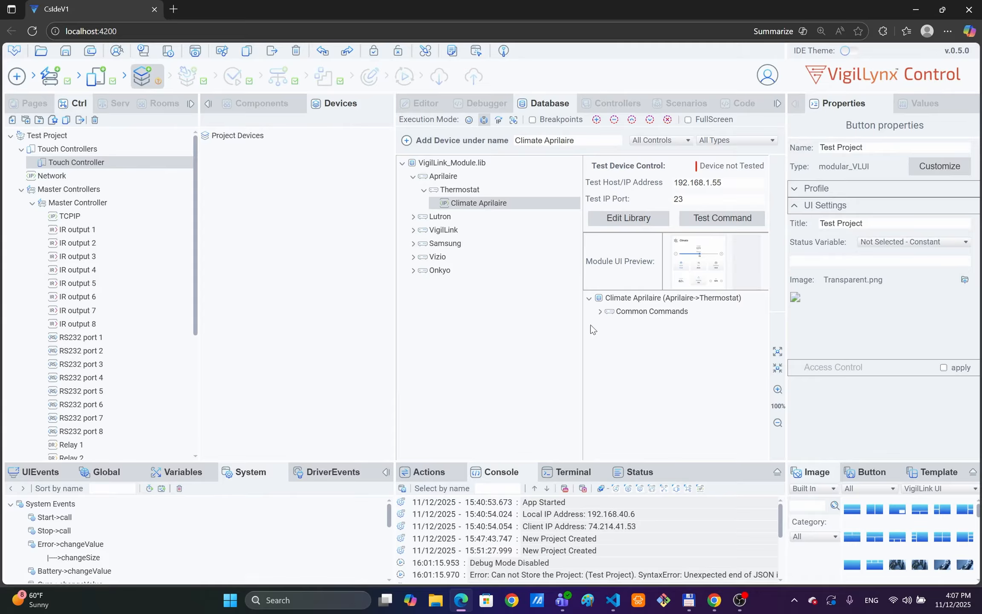
left_click(600, 312)
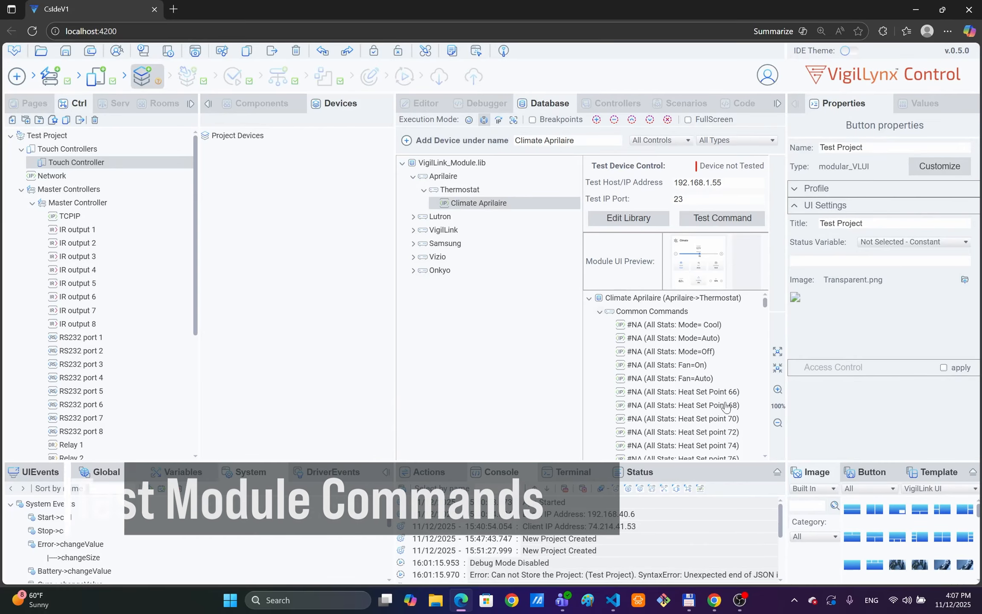
left_click(692, 367)
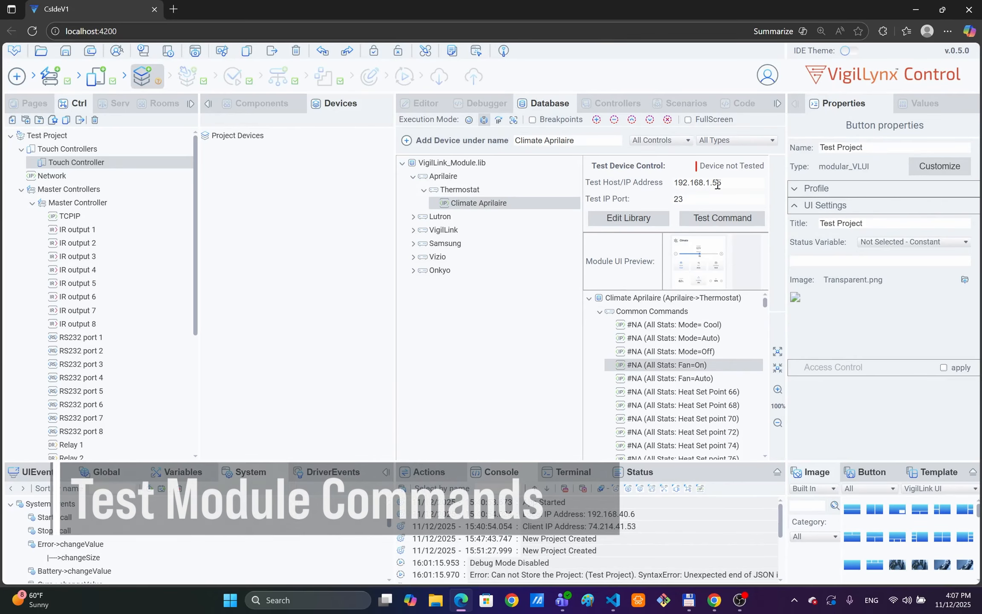
left_click_drag(718, 185, 754, 181)
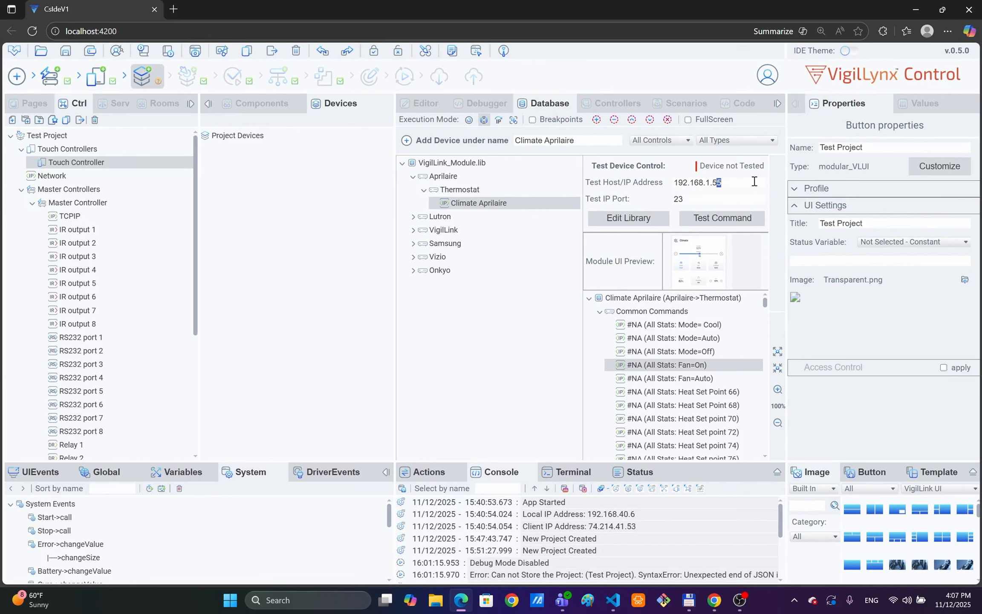
type("1")
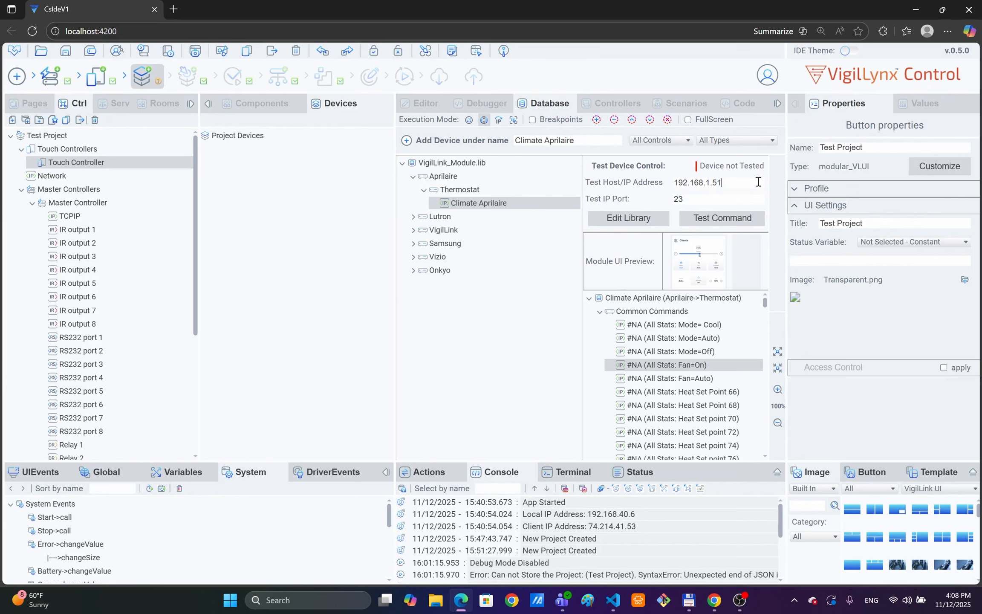
left_click(722, 223)
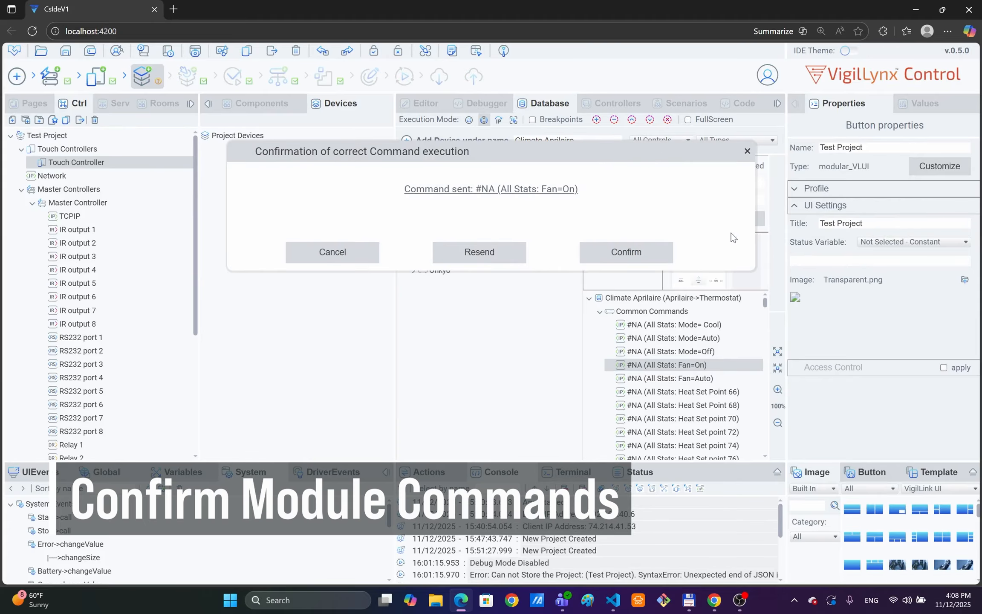
left_click(619, 252)
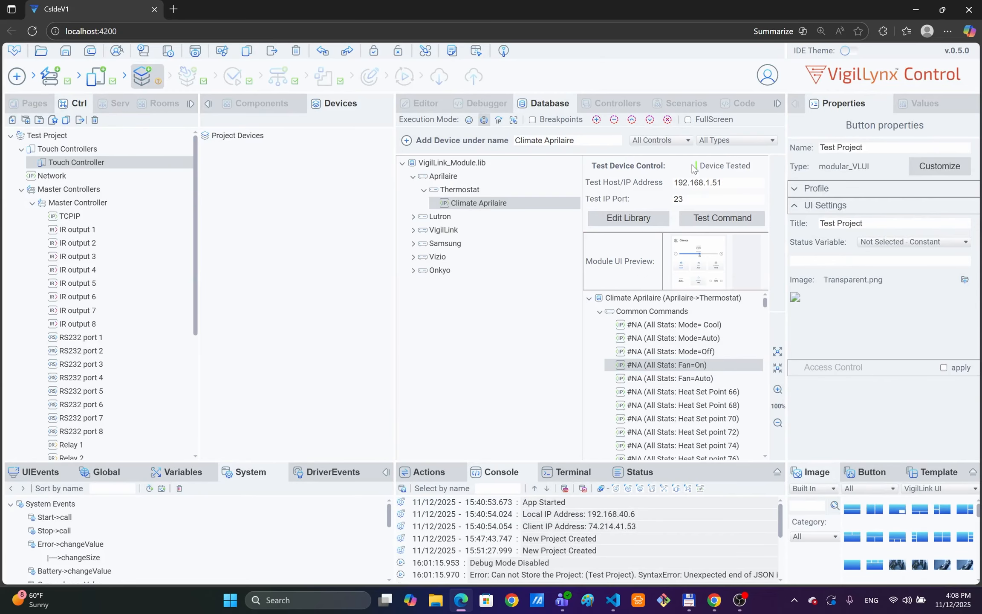
left_click(407, 141)
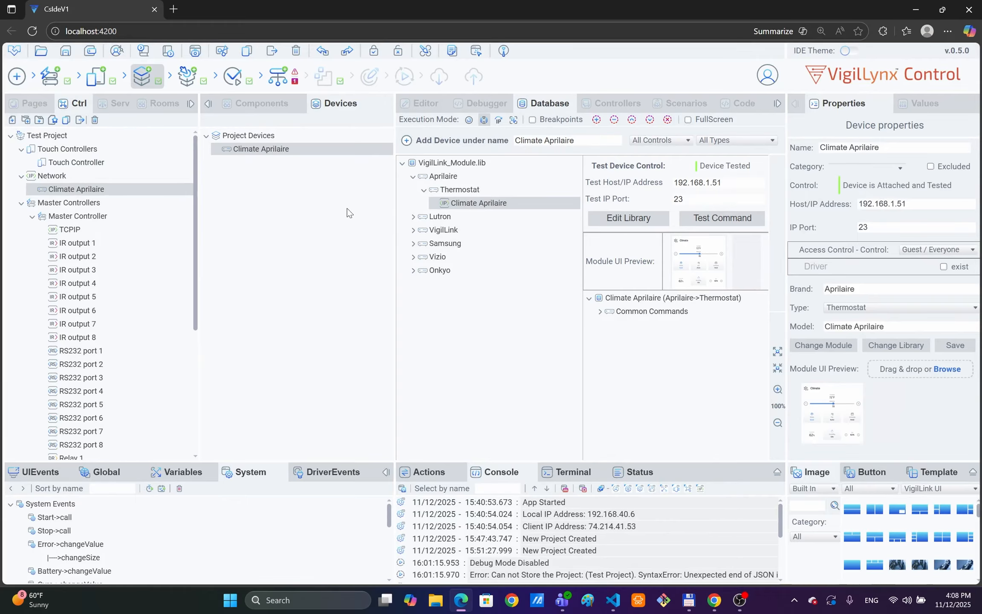
Step: Test the Lutron ControlSys Blinds module with test_On at 192.168.1.52 and add it to the project
left_click(412, 217)
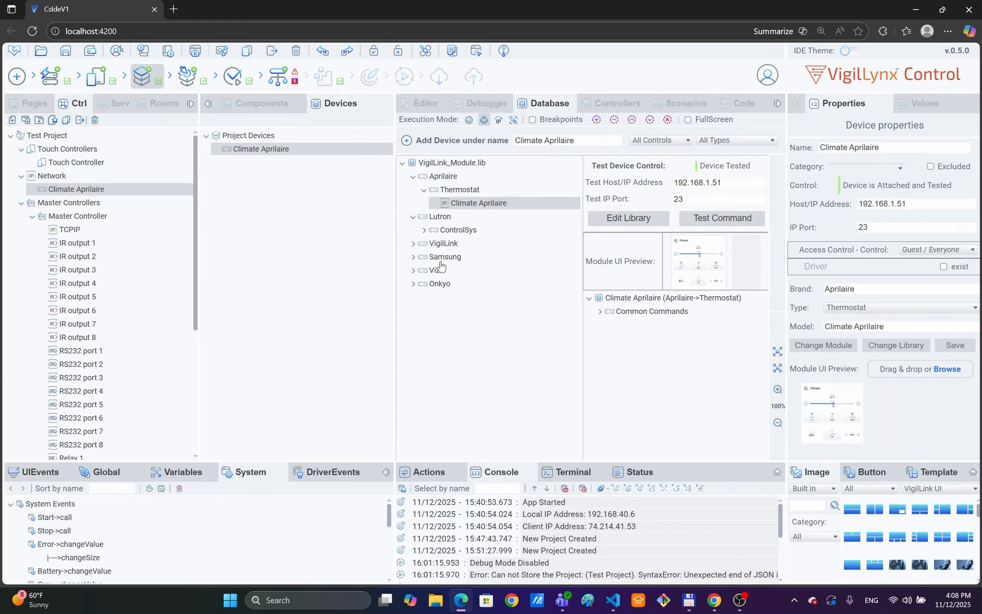
left_click(423, 230)
left_click(460, 244)
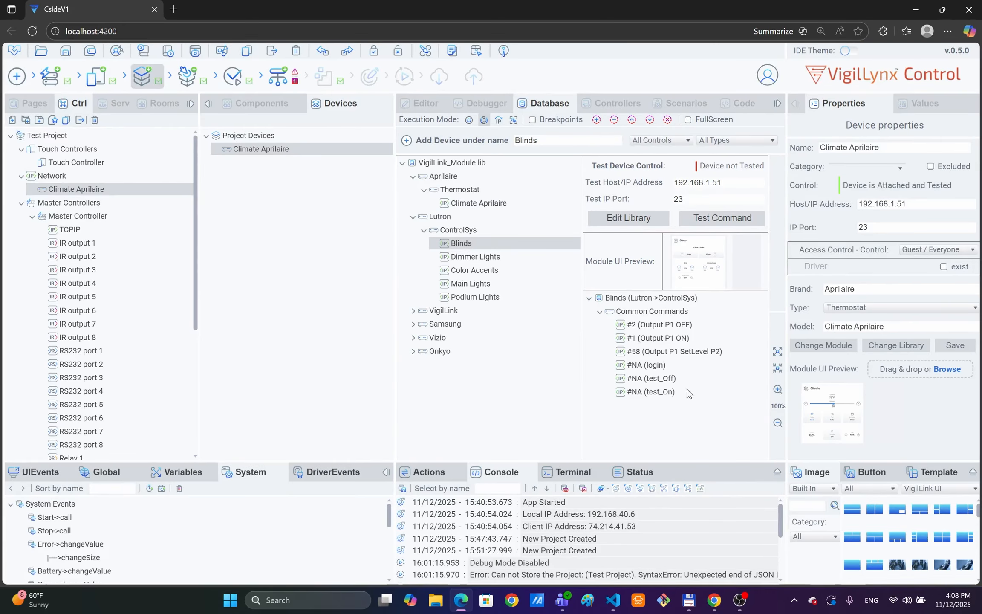
left_click(668, 393)
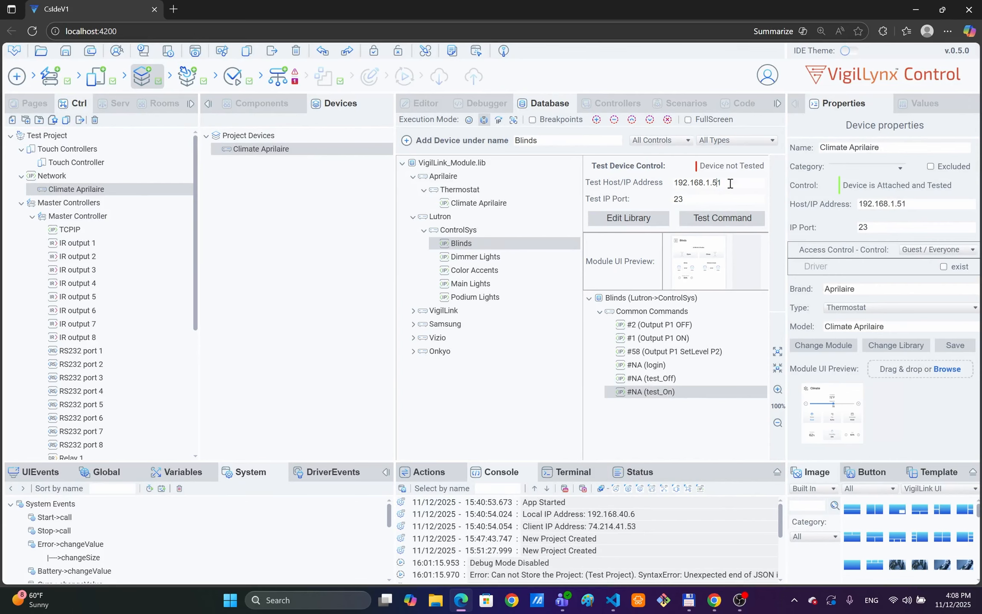
key("Delete")
type("2")
left_click(734, 216)
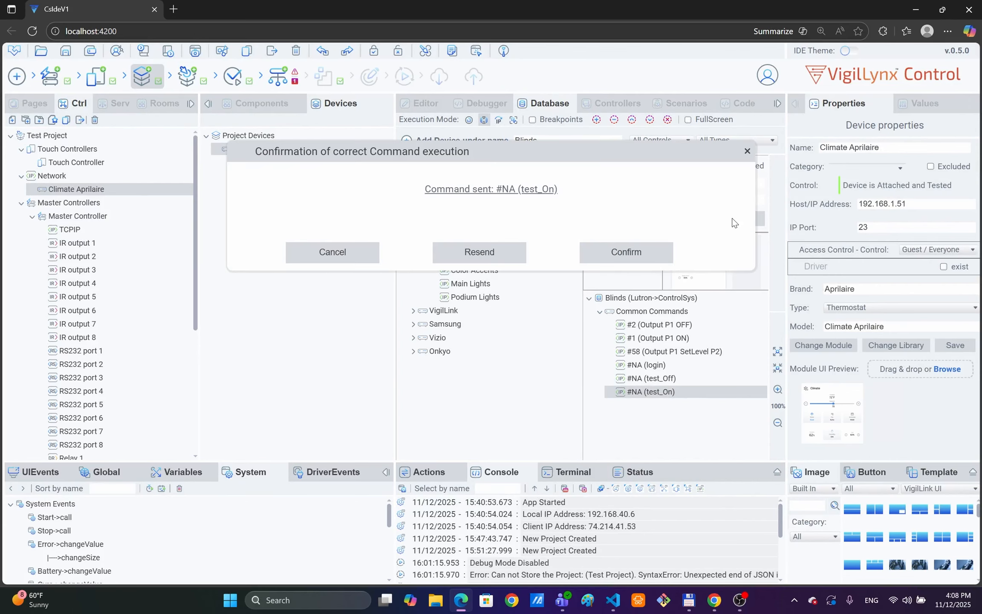
left_click(633, 254)
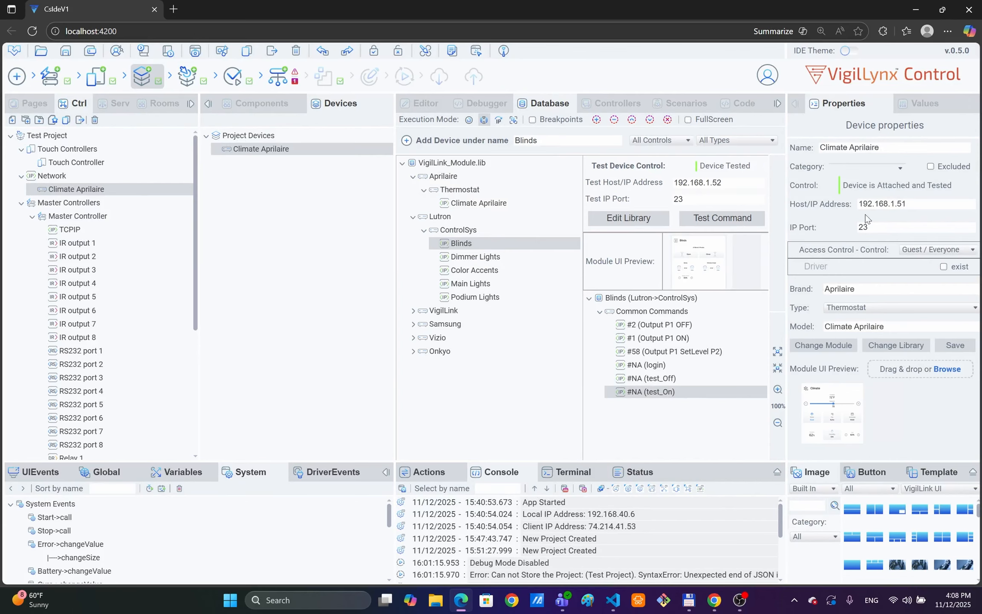
left_click(405, 143)
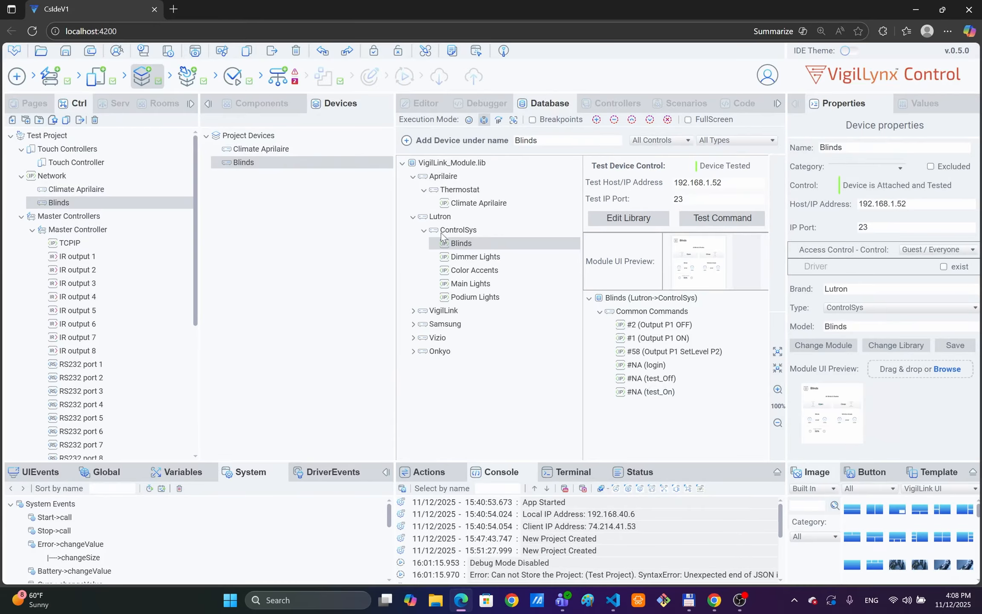
Step: Test the Dimmer Lights module with test_On at 192.168.1.53 and add it to the project
left_click(474, 257)
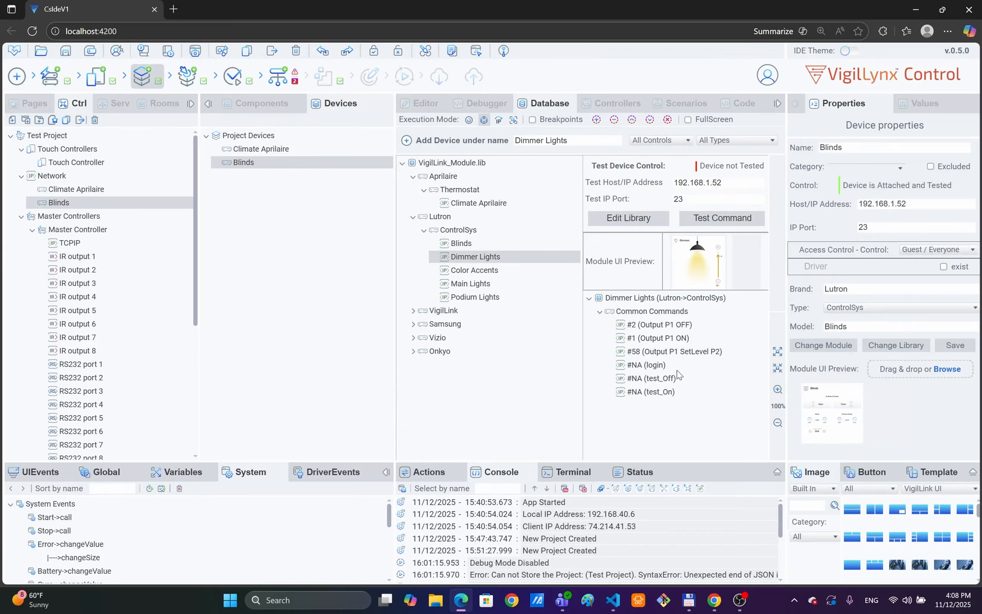
left_click(666, 391)
left_click_drag(731, 183, 717, 183)
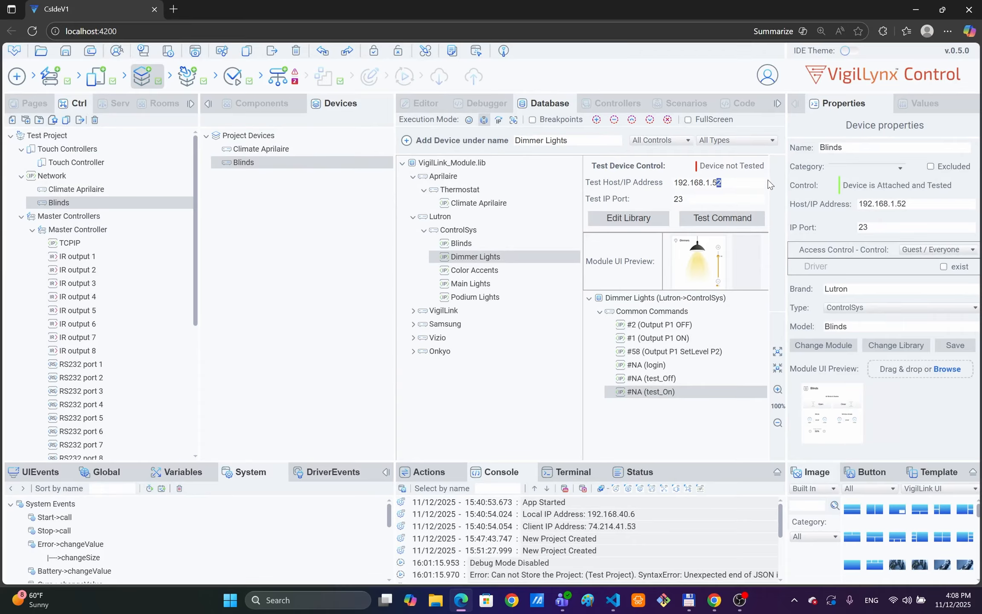
type("3")
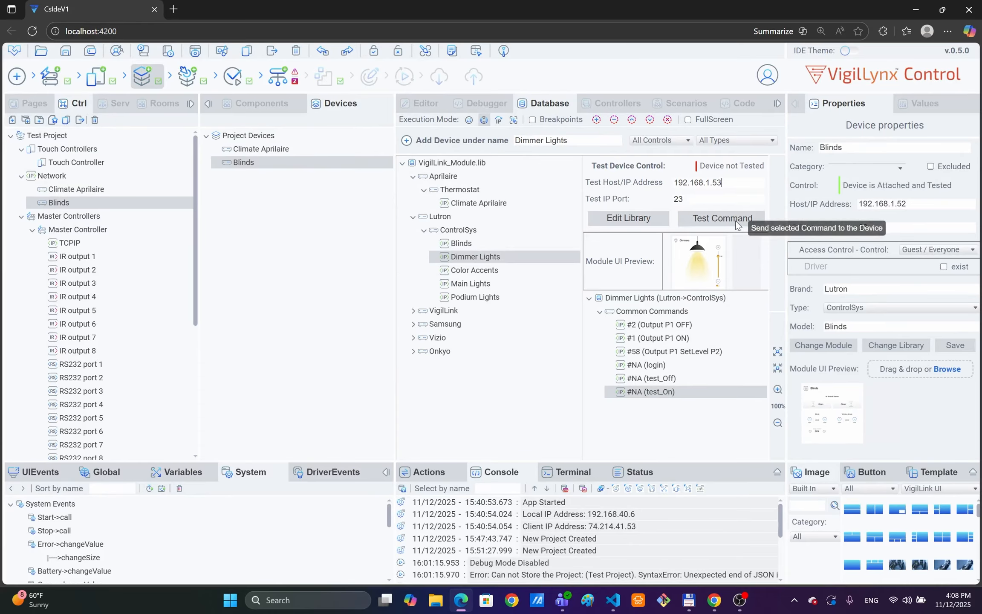
left_click(735, 220)
left_click(630, 252)
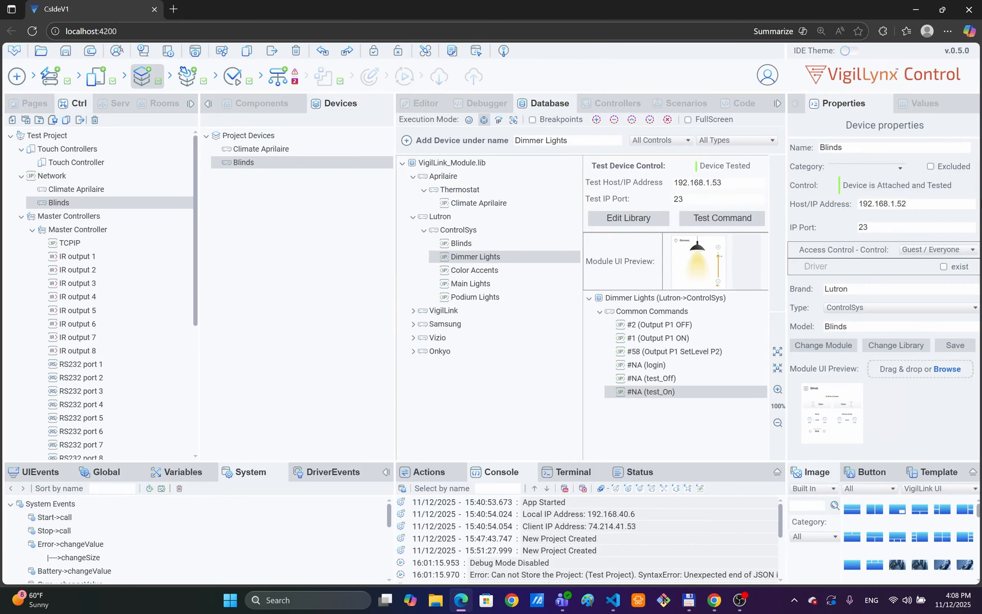
left_click(412, 141)
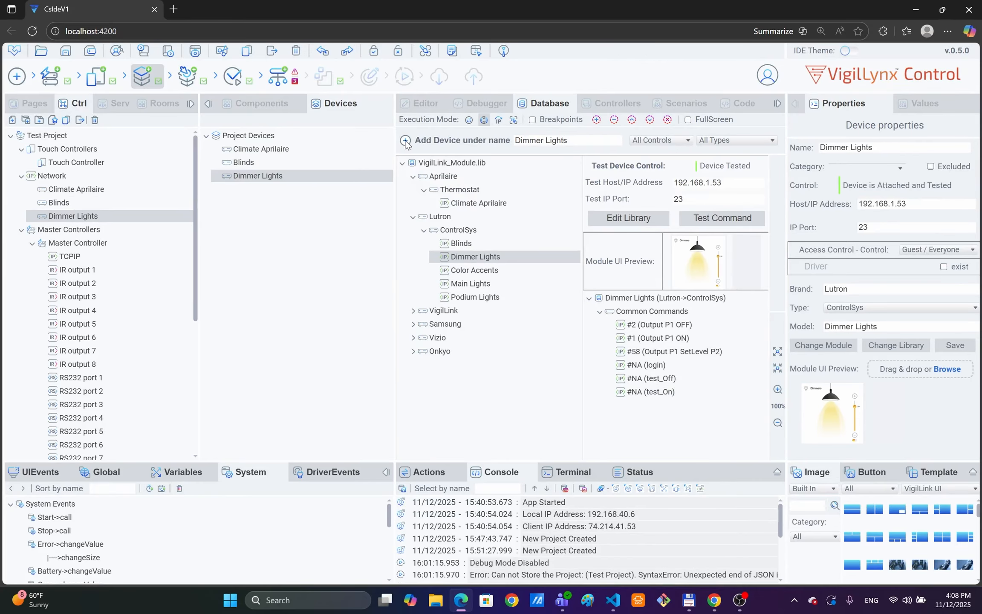
left_click(413, 311)
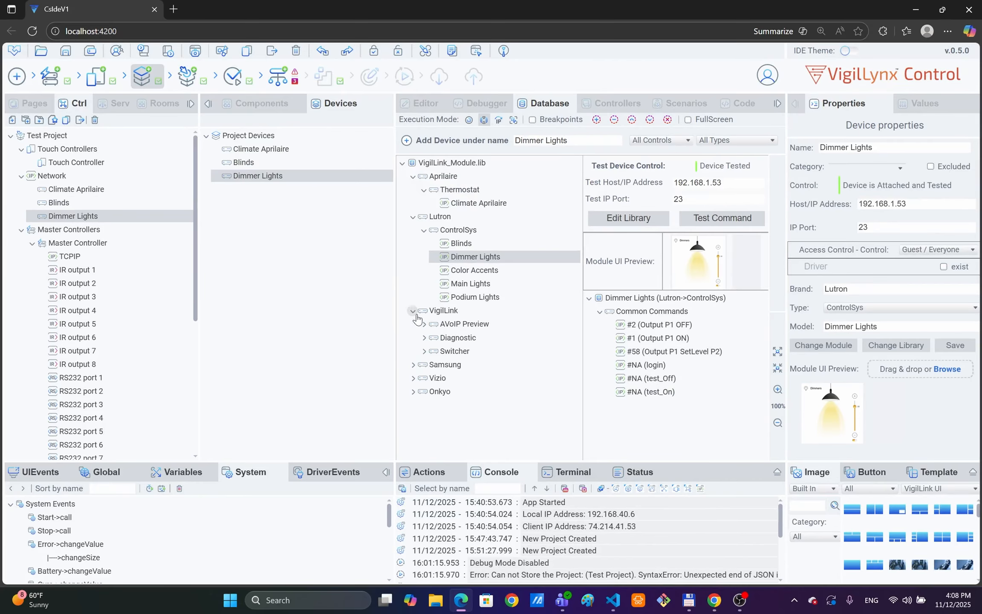
Step: Test the VigilLink VLPT-42MCSDH switcher with #1101 Set Out1 In1 and add it to the project
left_click(424, 351)
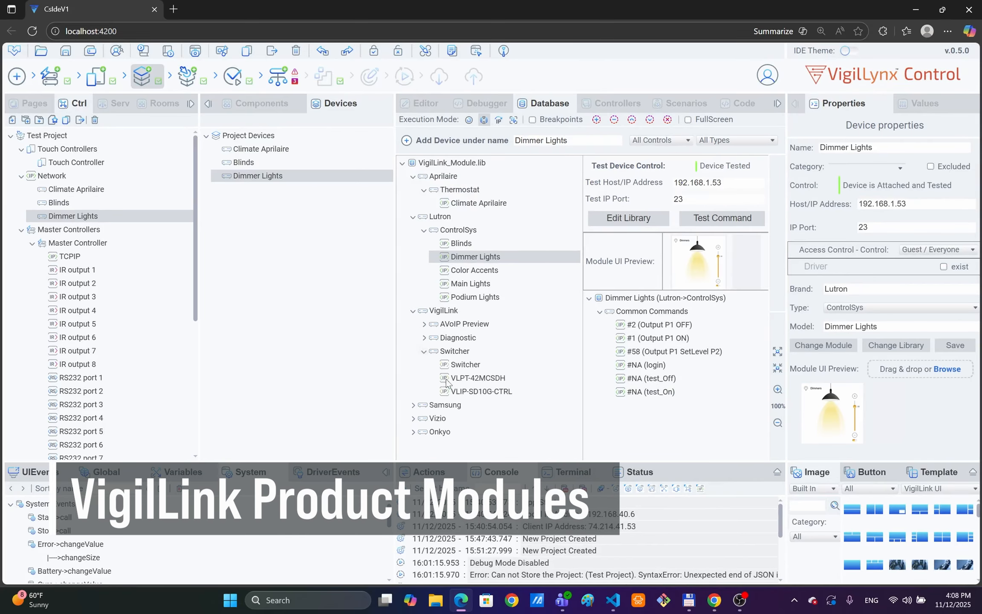
left_click(483, 379)
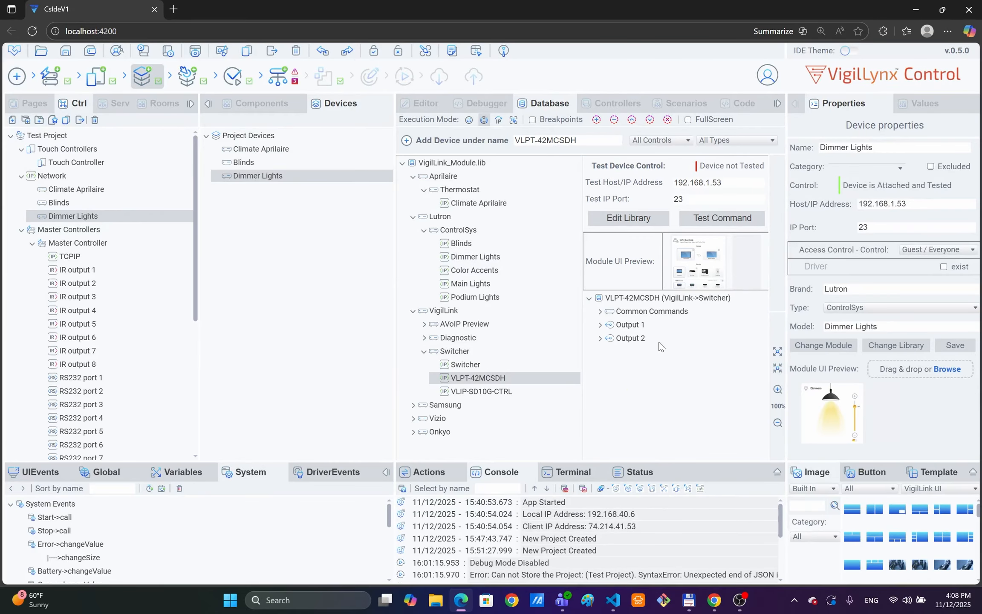
left_click(601, 325)
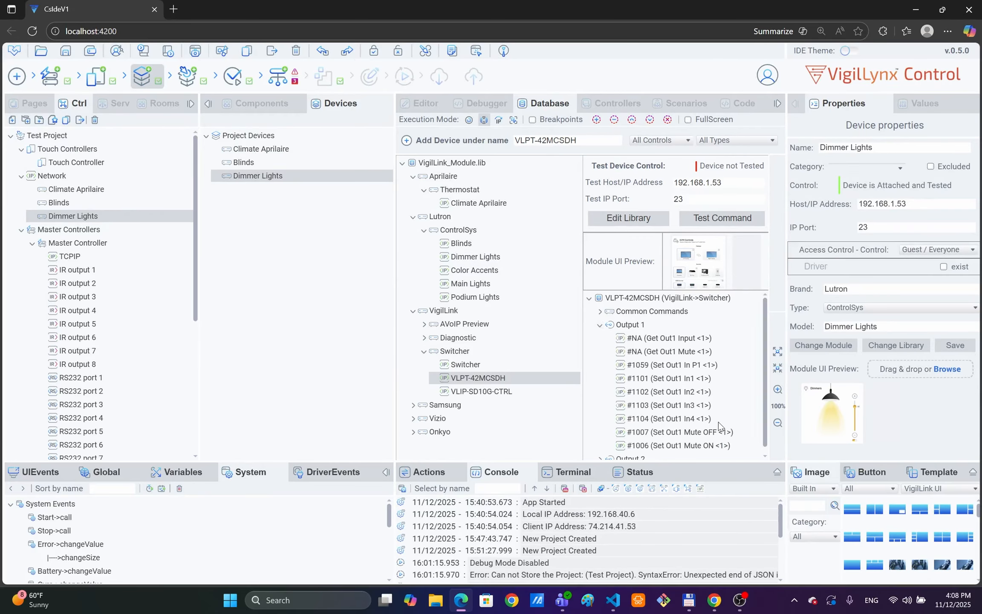
left_click(685, 380)
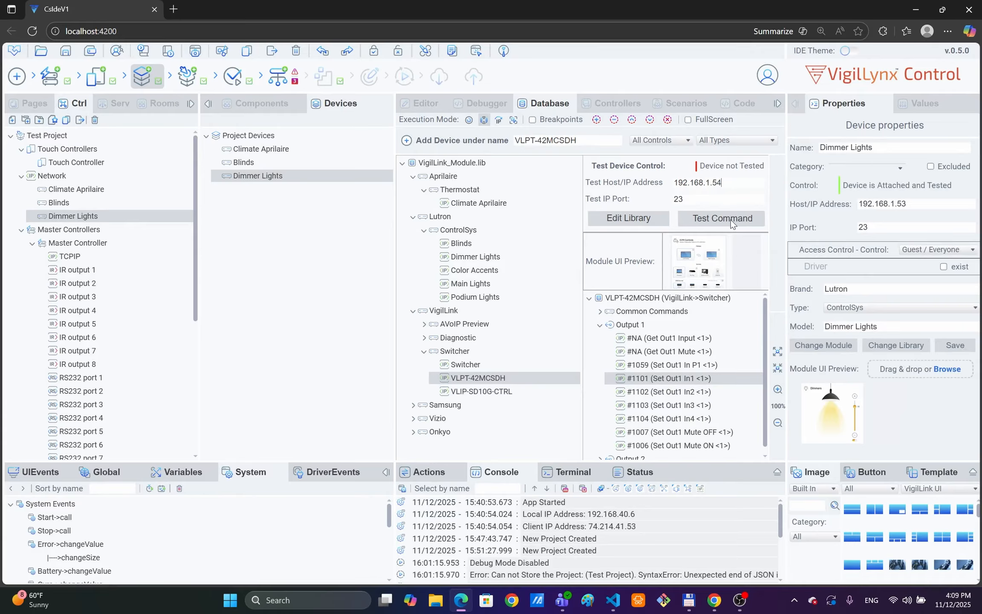
left_click(730, 220)
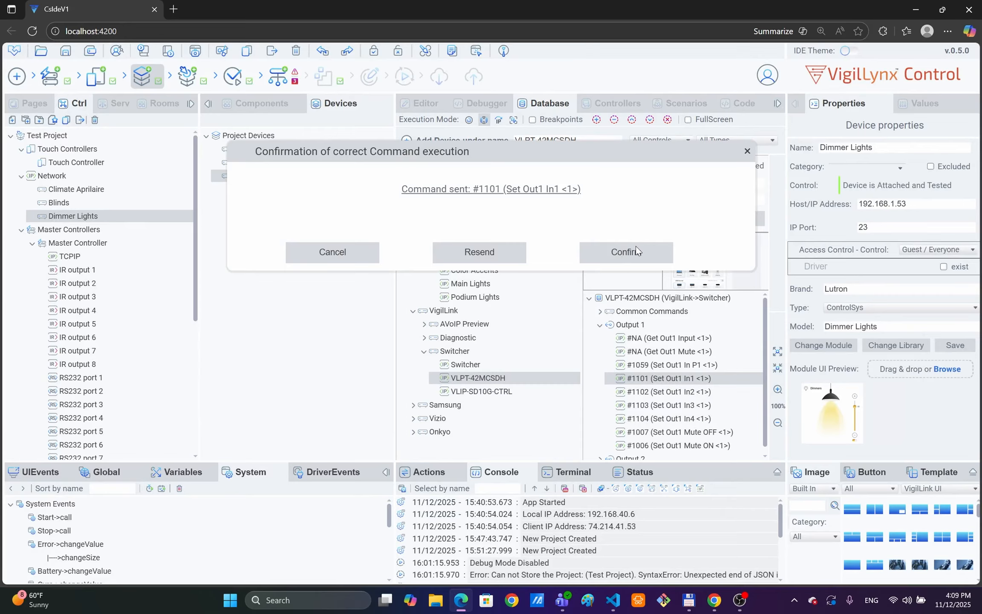
left_click(661, 253)
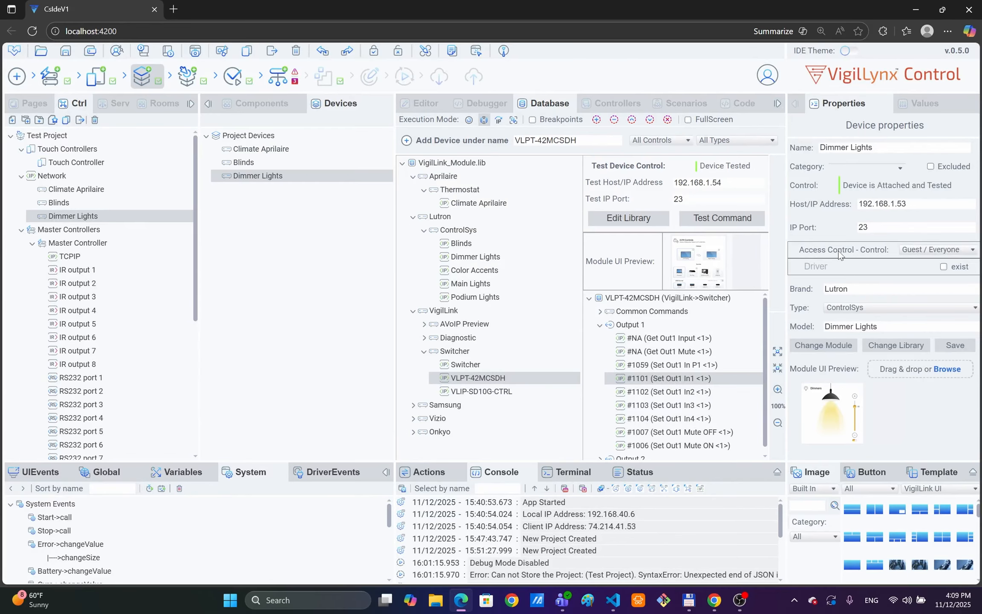
left_click(406, 141)
left_click(494, 391)
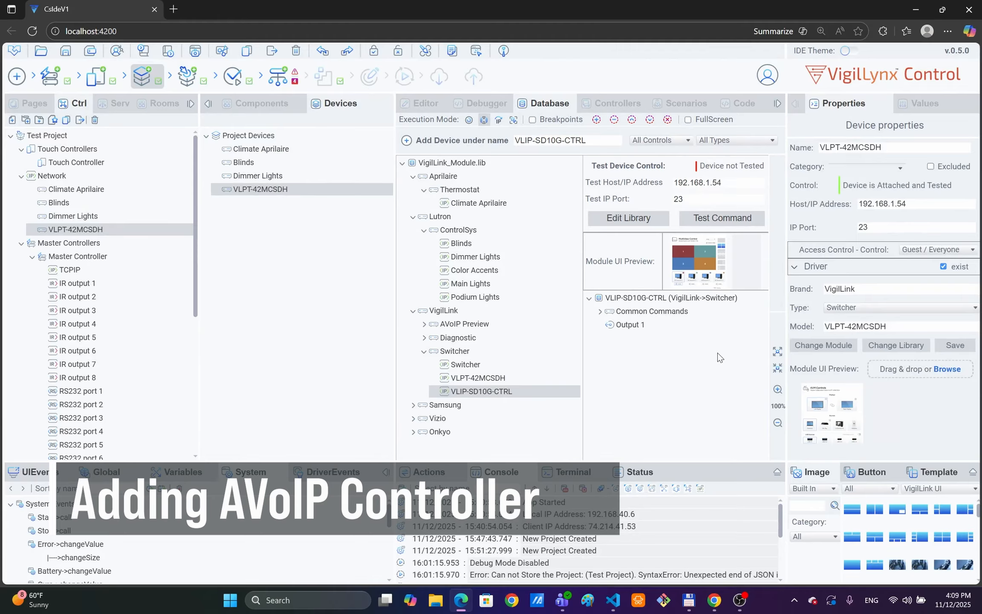
Step: Test VLIP-SD10G-CTRL with #6 MUTE ON and add it to the project devices
left_click(600, 312)
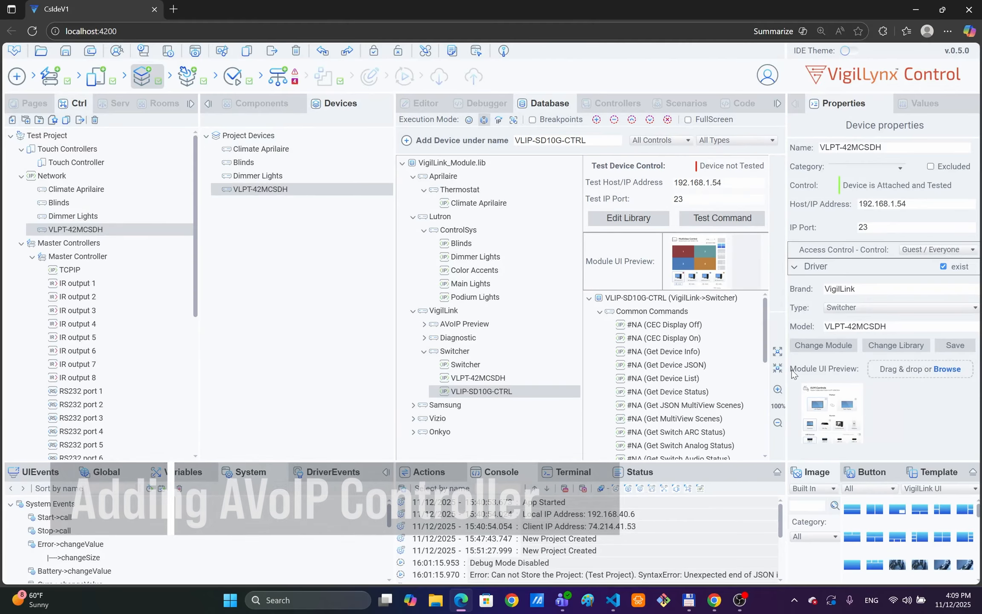
left_click_drag(765, 341, 766, 398)
left_click(651, 391)
left_click(724, 219)
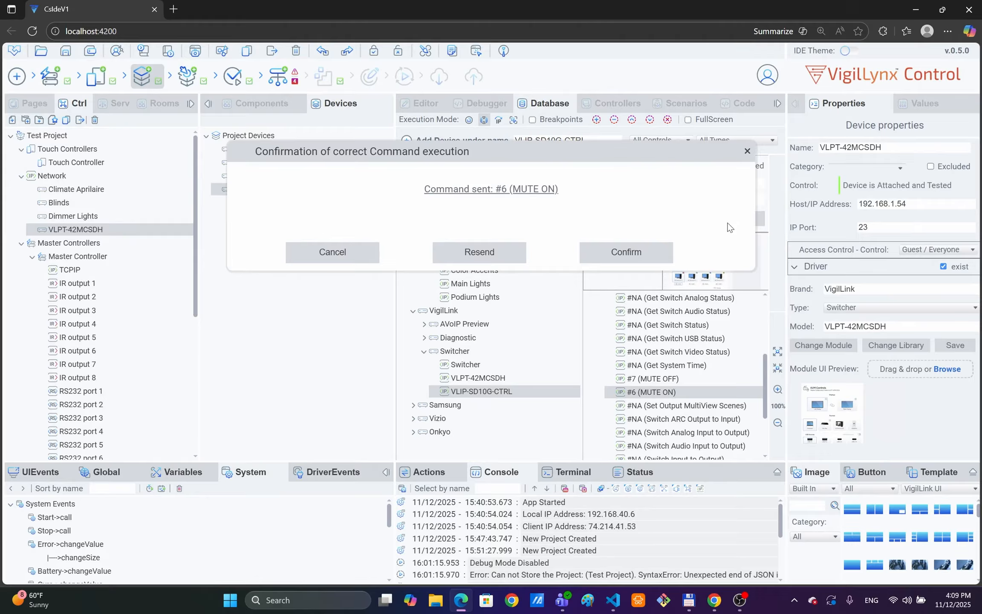
left_click(625, 251)
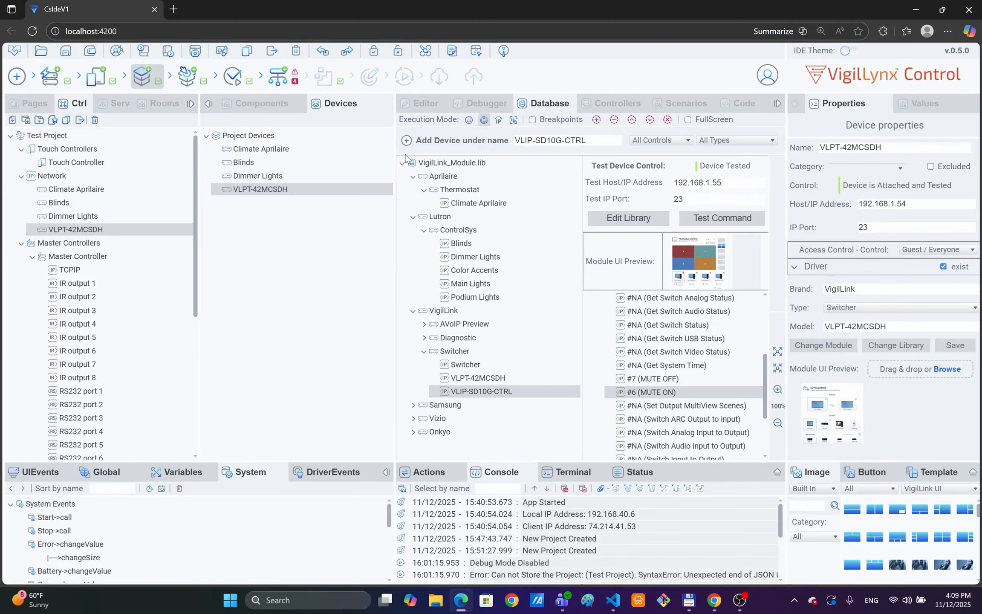
left_click(407, 141)
Step: Load the Samsung TV module from Samsung > Television and show its common commands
left_click(413, 405)
left_click(423, 419)
scroll(471, 426, "down", 1)
left_click(472, 409)
left_click(600, 312)
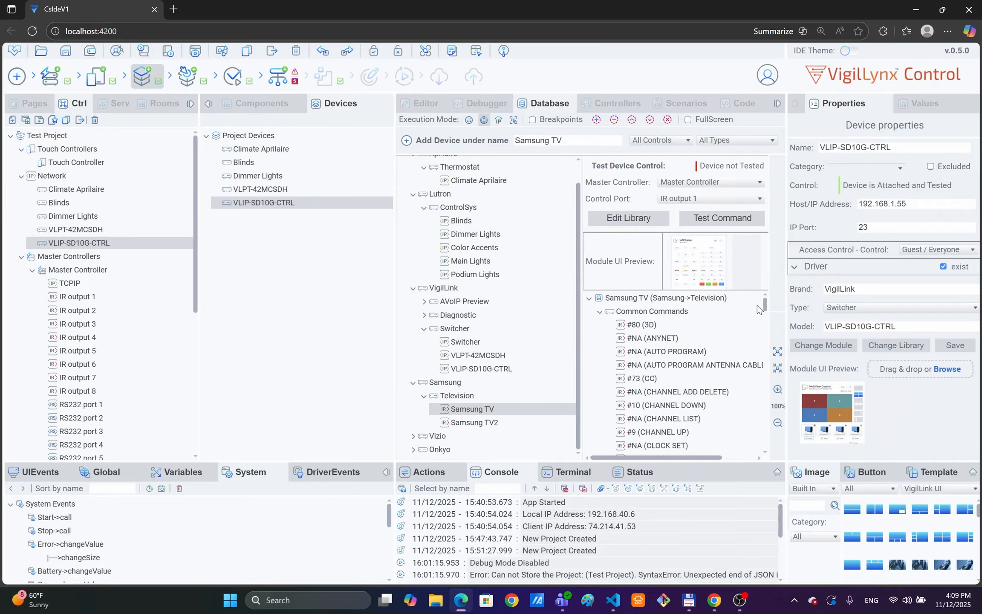
Step: Test Samsung TV with #4 VOLUME UP and add it to the project devices
left_click_drag(766, 305, 764, 439)
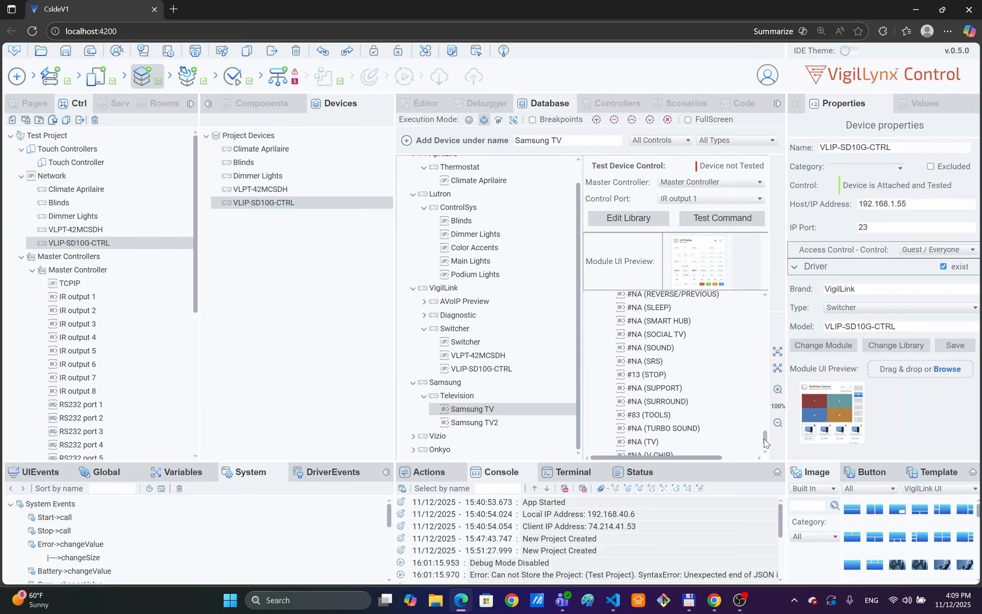
scroll(764, 439, "up", 1)
left_click_drag(765, 439, 764, 400)
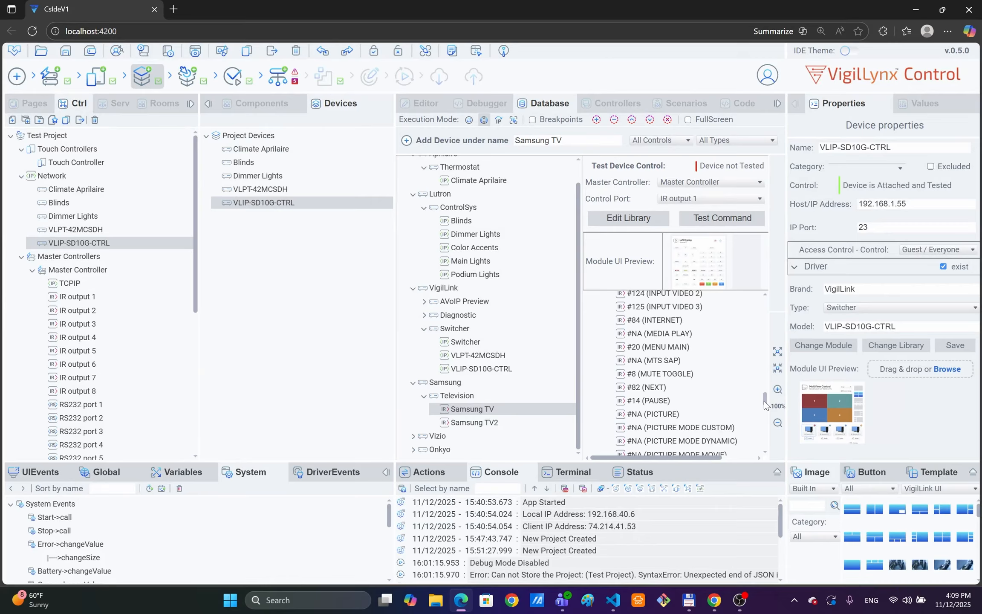
left_click_drag(764, 401, 762, 457)
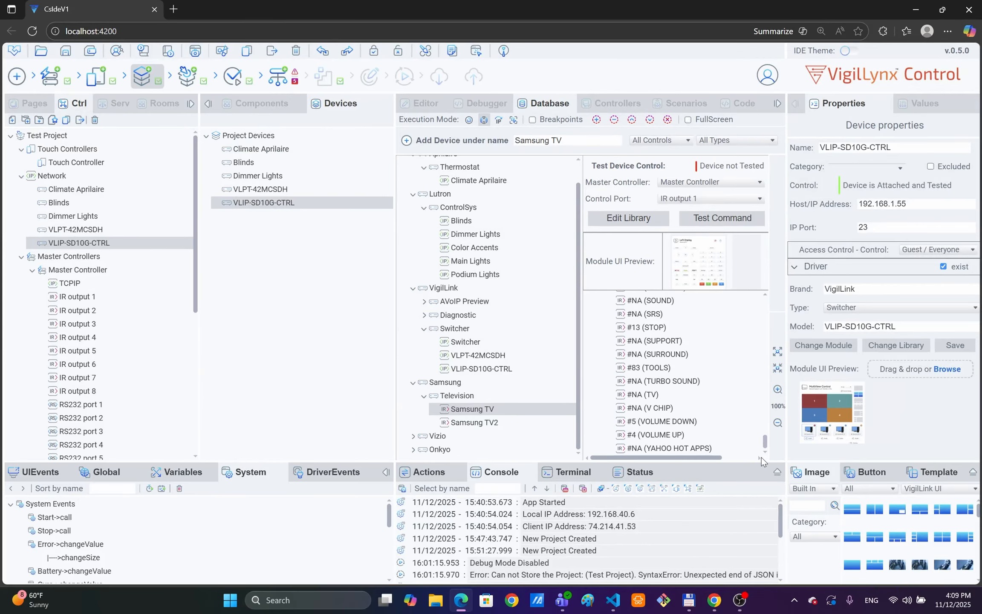
left_click(636, 433)
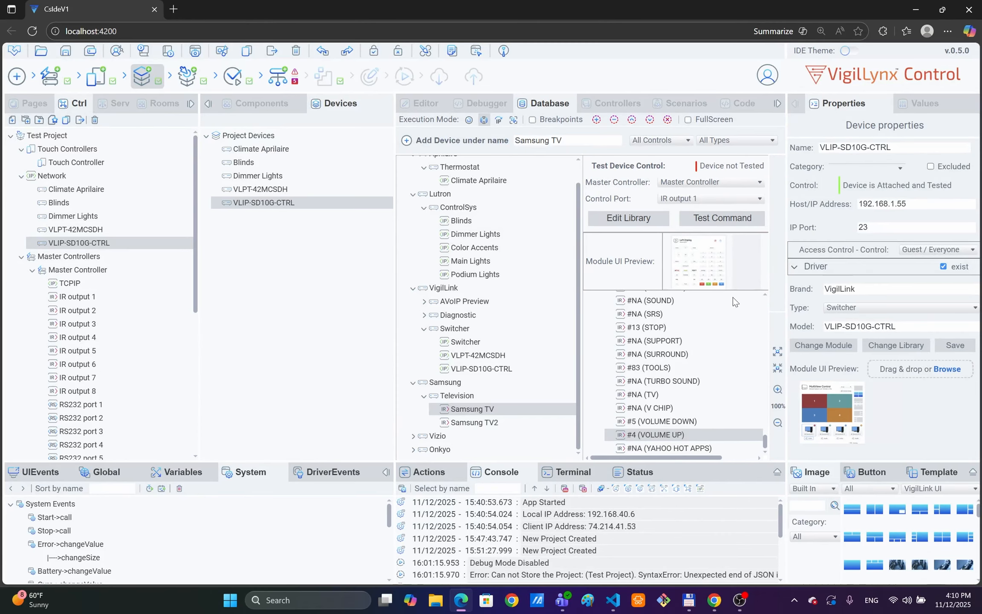
left_click(718, 218)
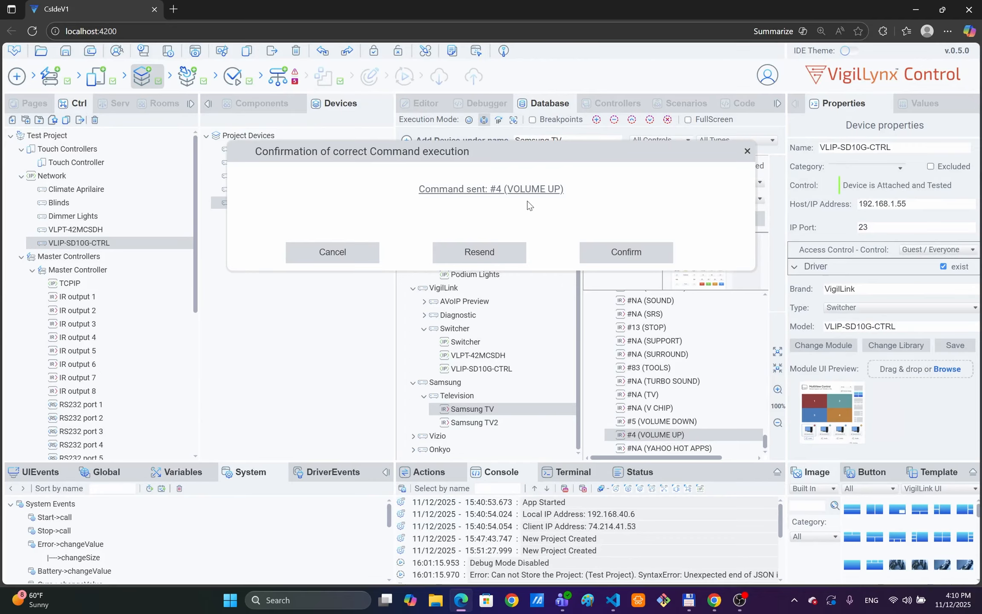
left_click(640, 255)
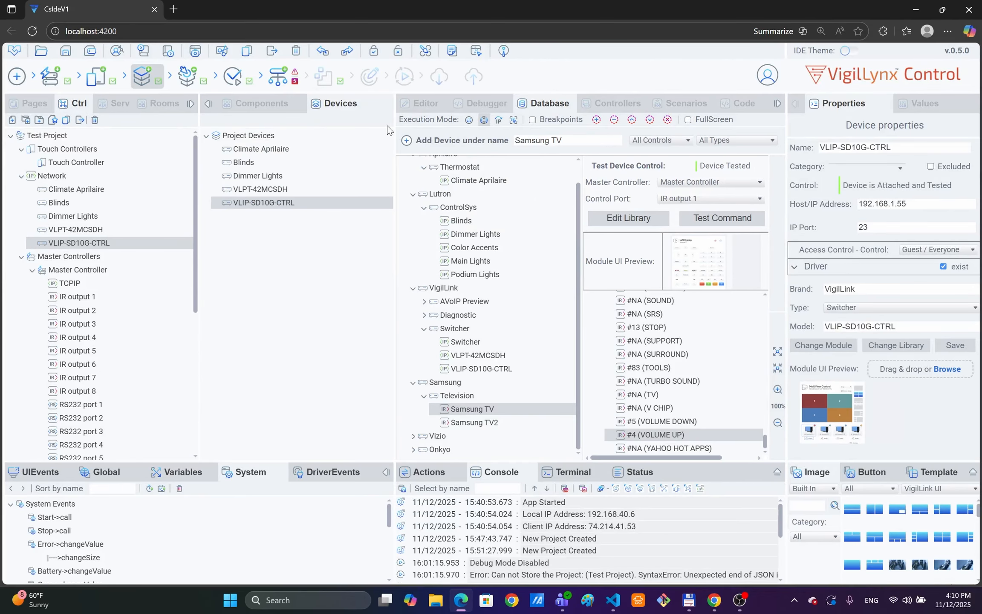
left_click(406, 140)
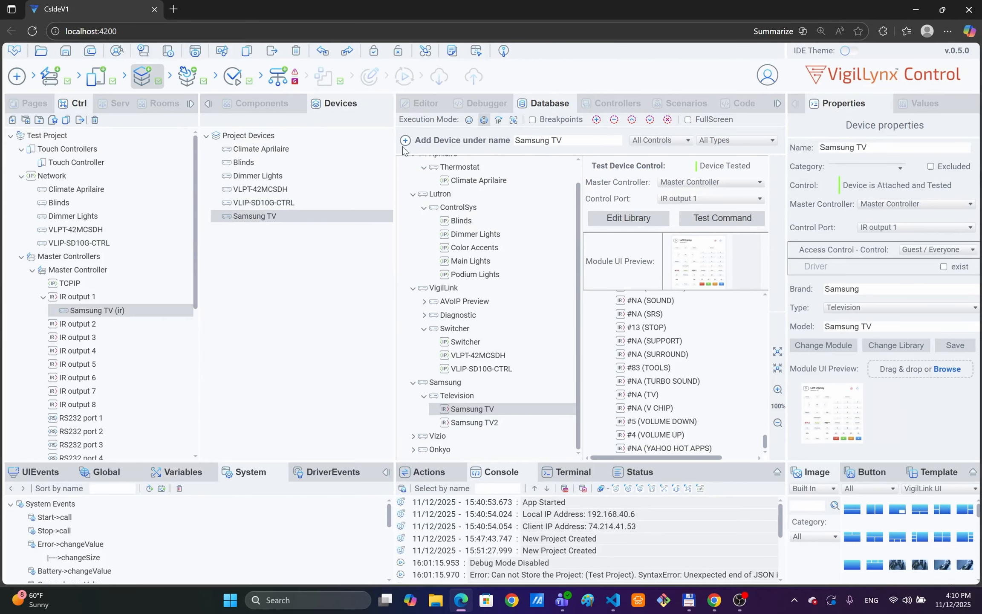
left_click(495, 423)
Step: Test Samsung TV2's VOLUME UP on IR output 2 and add it to the project
left_click_drag(764, 309, 773, 455)
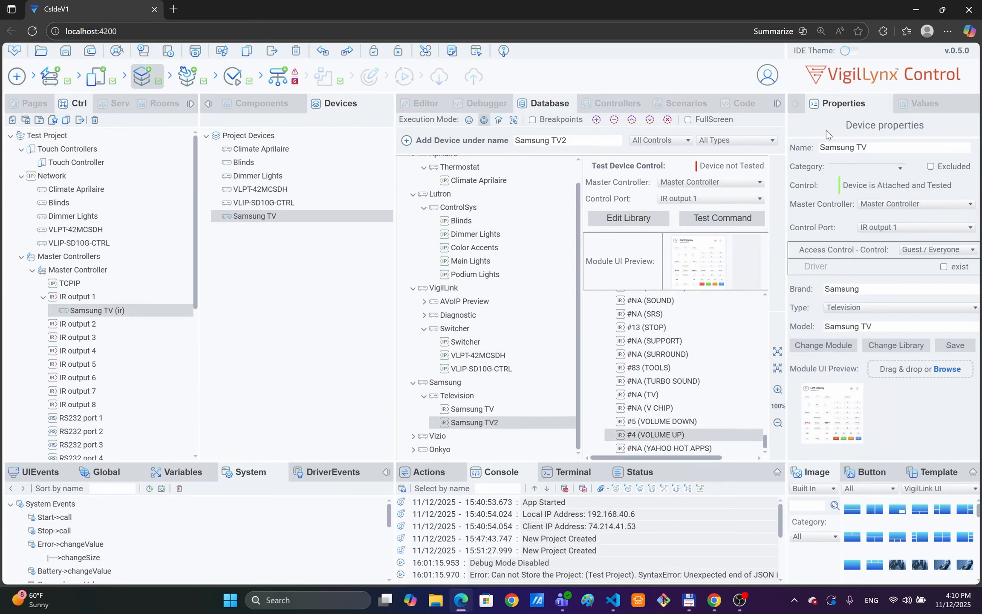
left_click(736, 203)
left_click(691, 61)
left_click(712, 219)
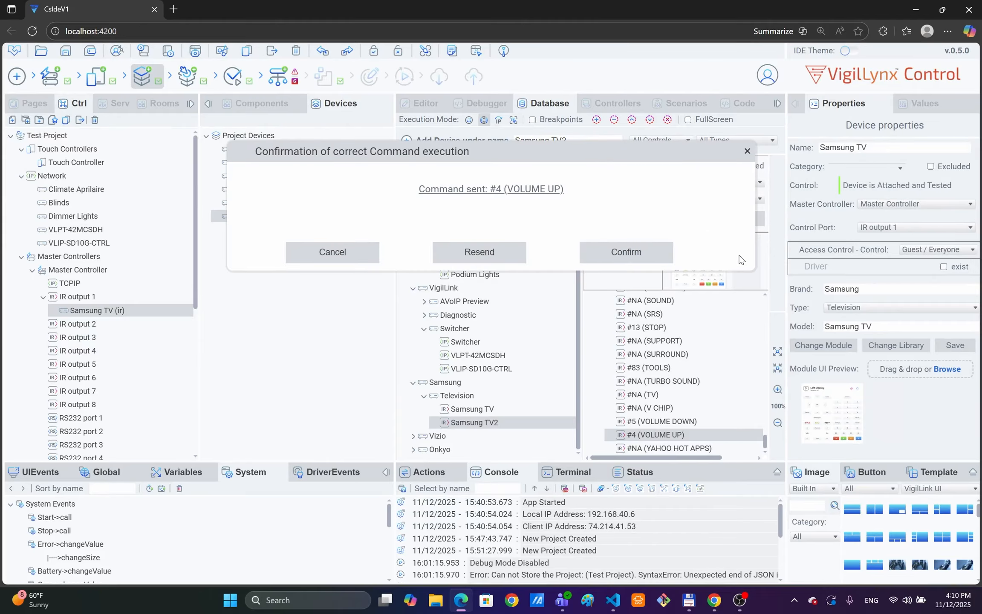
left_click(630, 251)
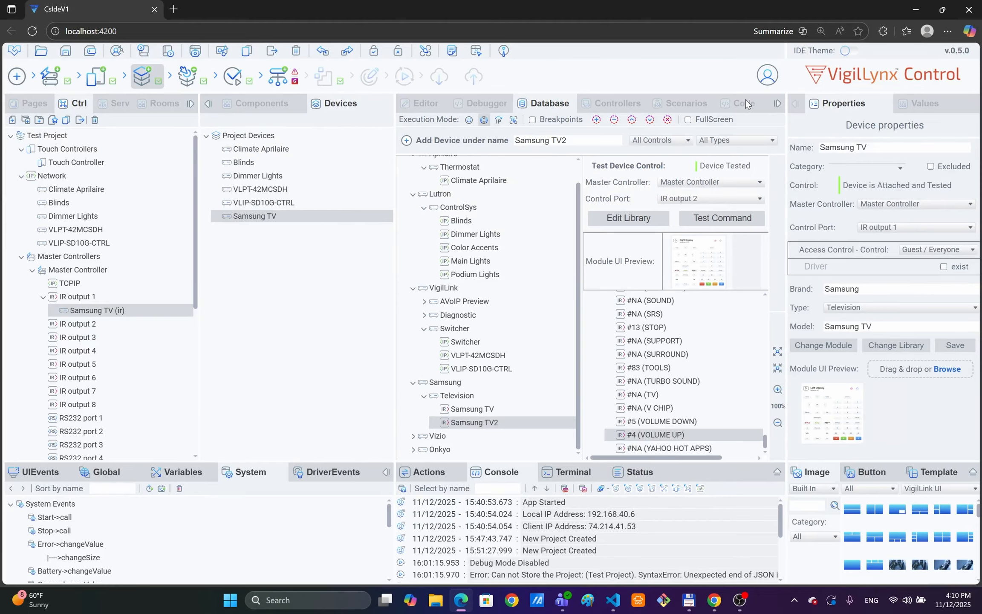
left_click(407, 141)
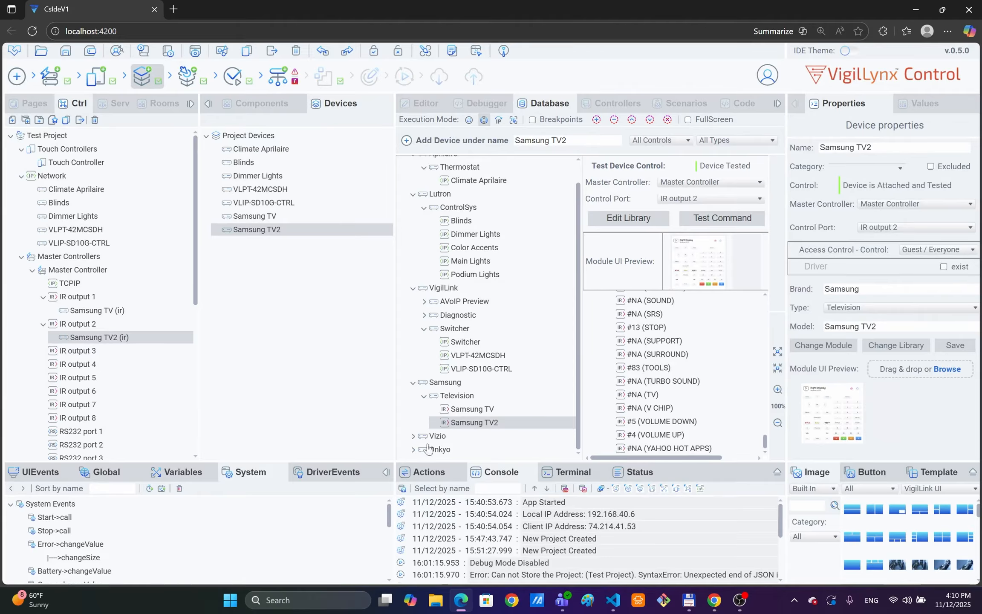
Step: Load the Vizio Blu-Ray Mini Blu-Ray module and show its commands
left_click(413, 436)
left_click(424, 450)
scroll(490, 422, "down", 2)
left_click(471, 423)
left_click_drag(765, 323, 773, 380)
Step: Test Mini Blu-Ray's #20 MENU MAIN on IR output 3 and add it to the project
left_click(650, 388)
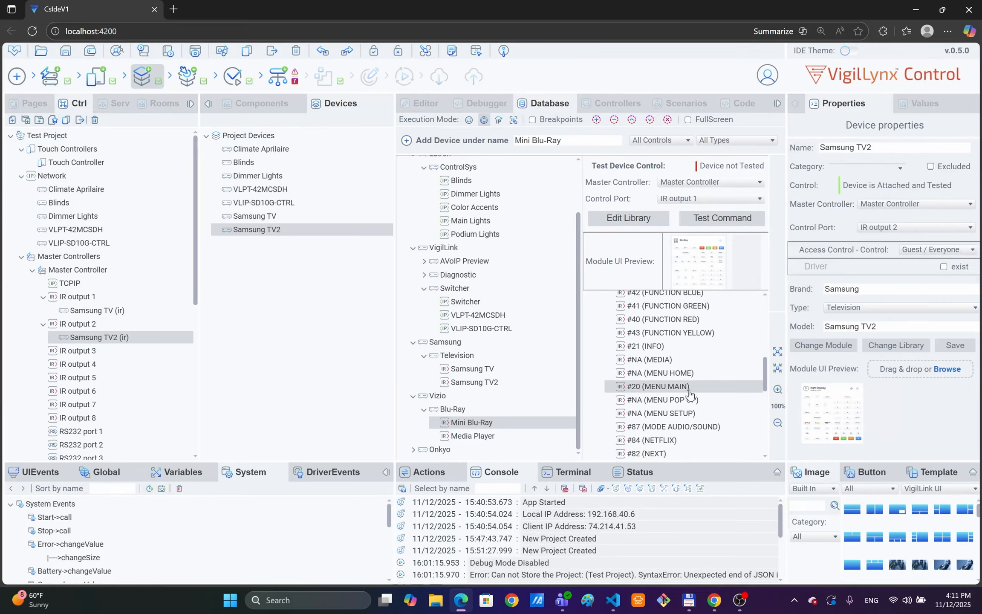
left_click(723, 205)
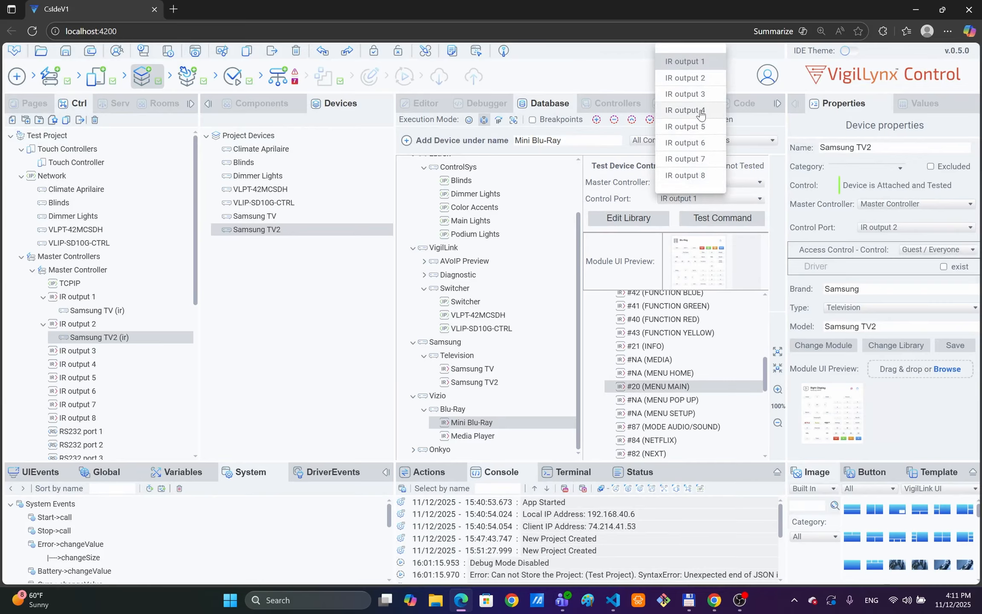
left_click(705, 97)
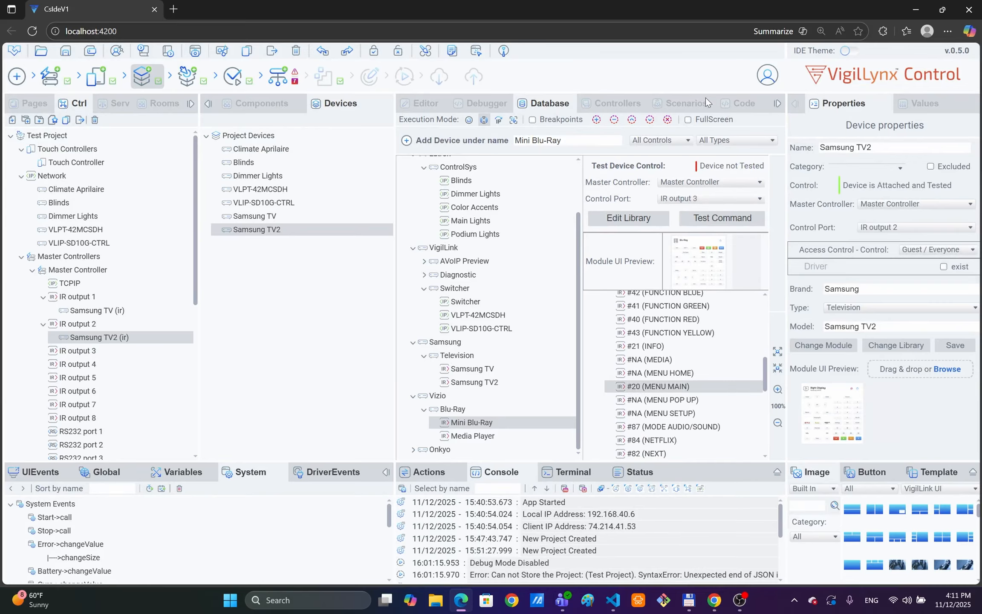
left_click(721, 220)
left_click(635, 255)
left_click(406, 144)
left_click(466, 435)
left_click_drag(765, 316, 771, 377)
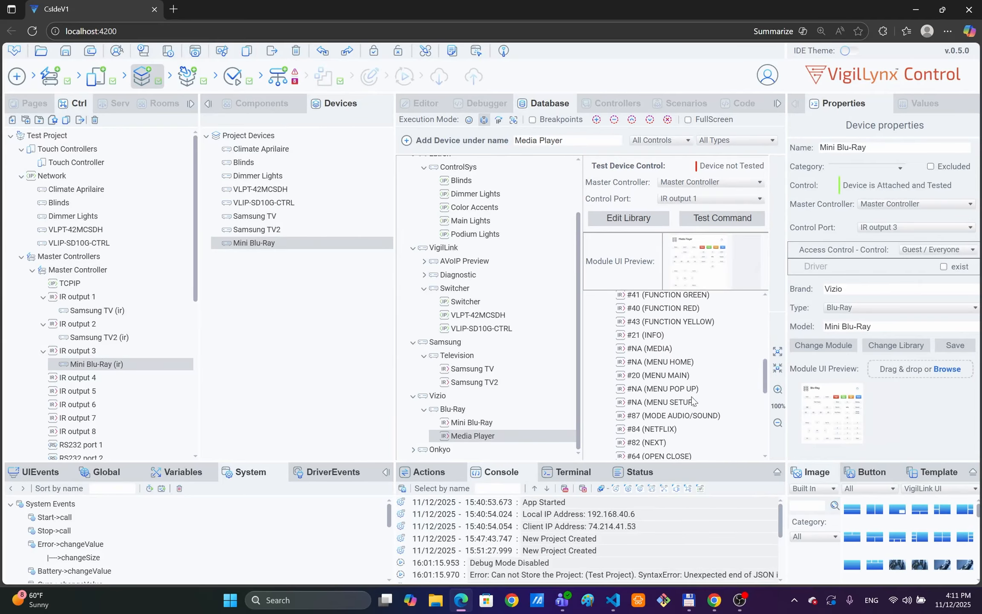
Step: Test Media Player's MENU SETUP on IR output 4, add it, and move Climate Aprilaire under TCPIP
left_click(679, 404)
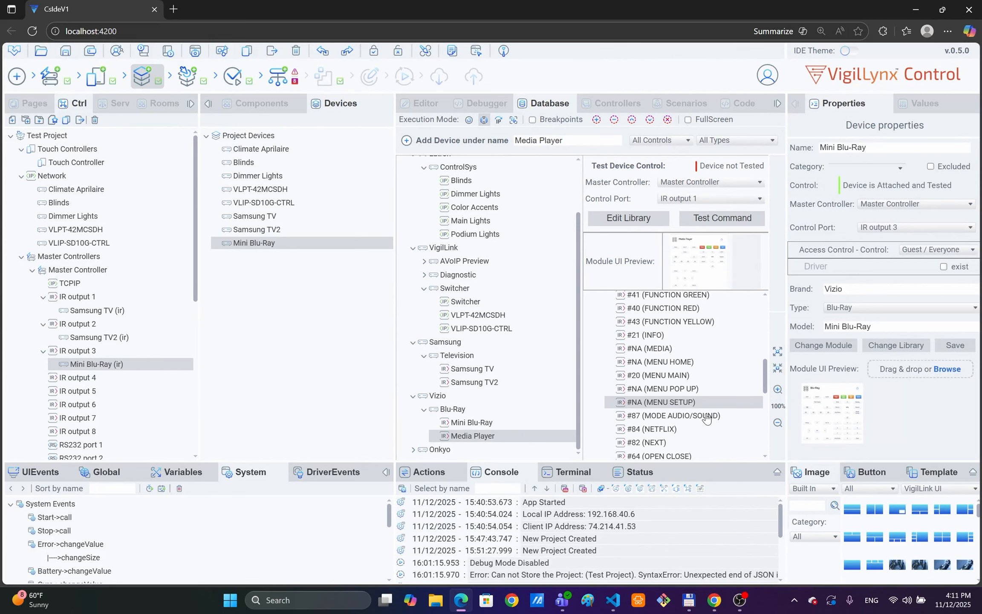
left_click(719, 197)
left_click(724, 110)
left_click(724, 219)
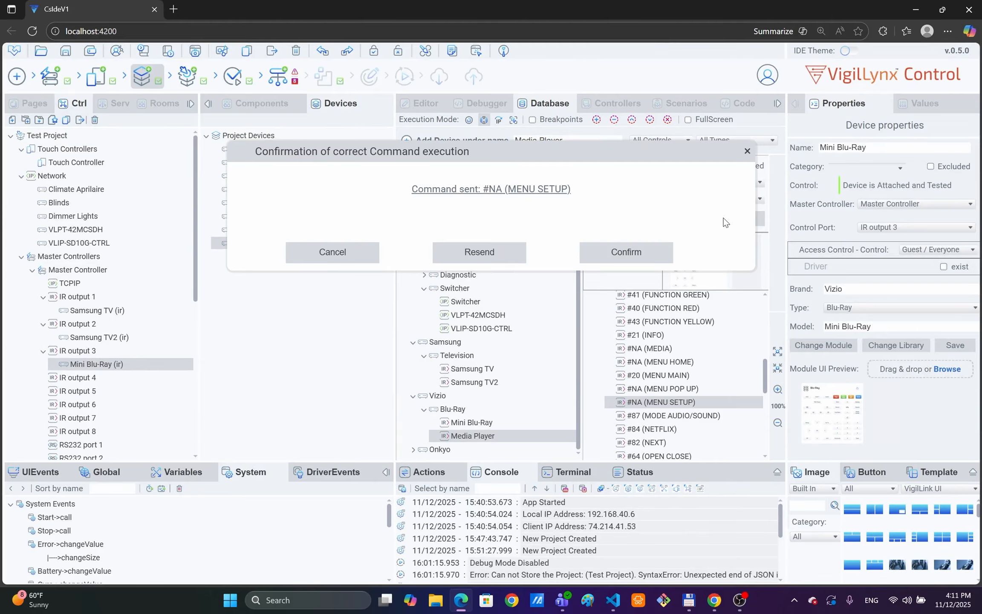
left_click(644, 248)
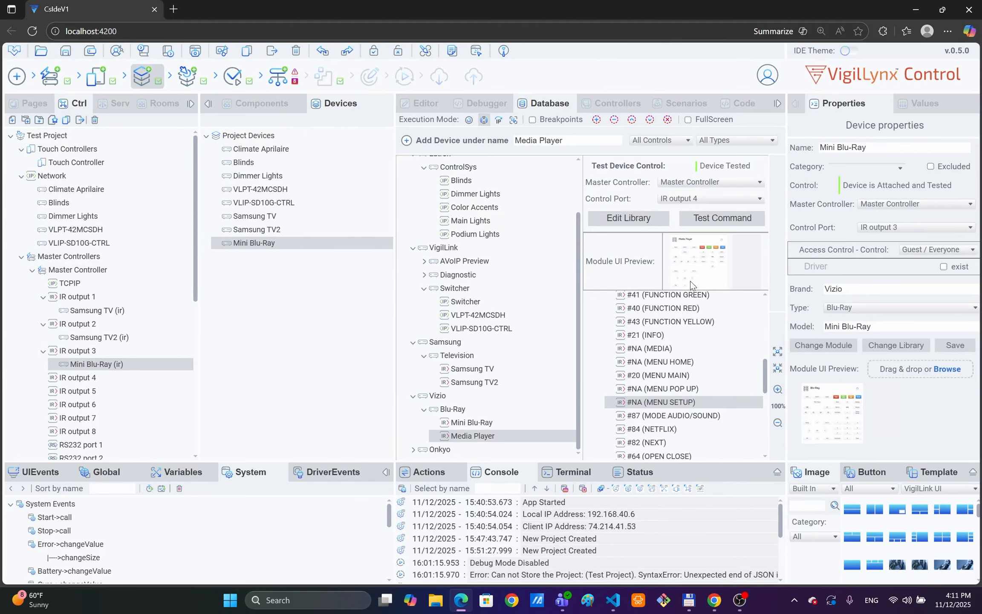
left_click(406, 140)
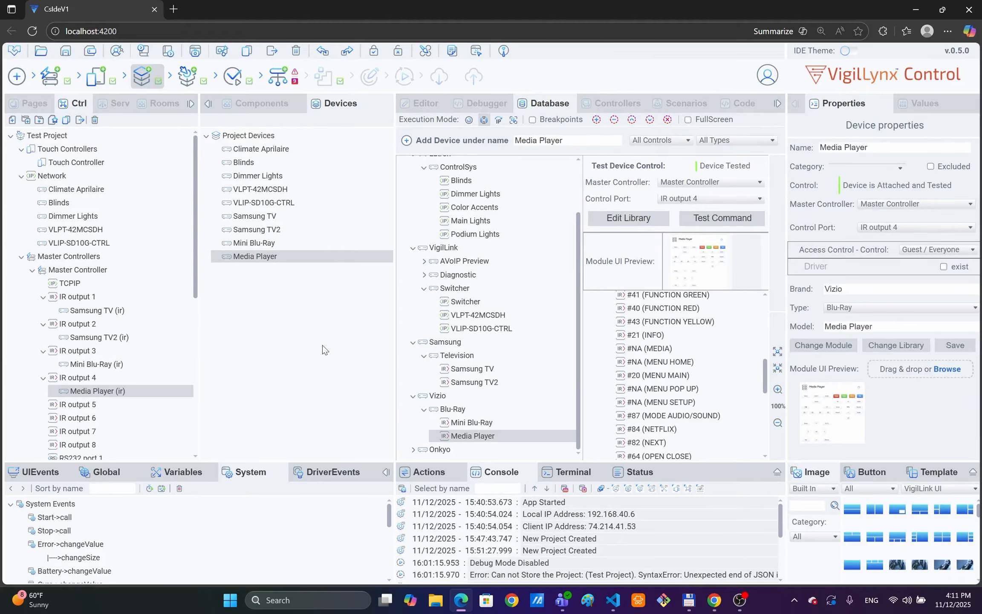
left_click_drag(260, 149, 70, 283)
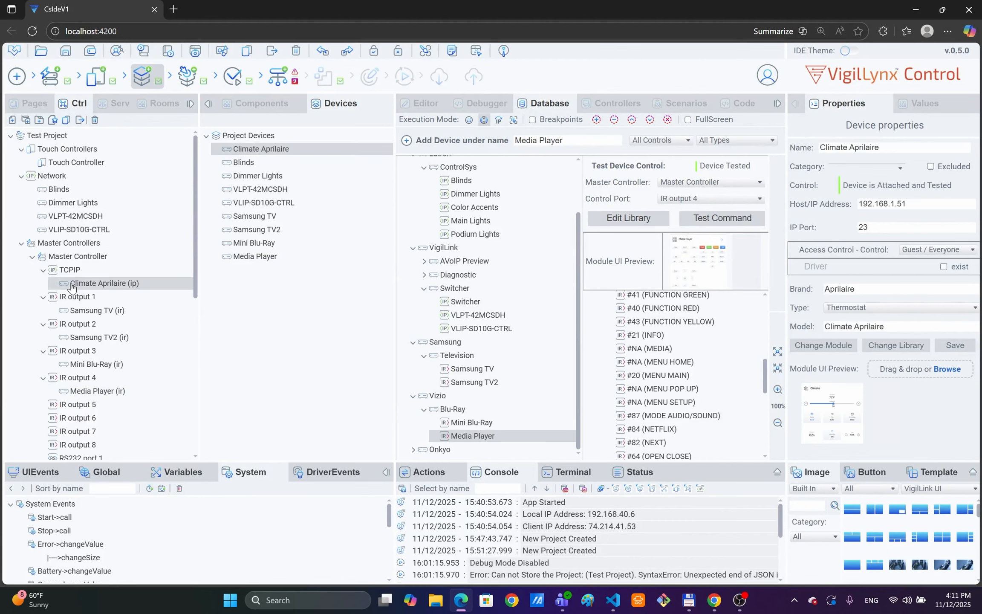
Step: Move Blinds, Dimmer Lights, VLPT-42MCSDH and VLIP-SD10G-CTRL onto the Master Controller's TCPIP port
left_click_drag(239, 165, 84, 274)
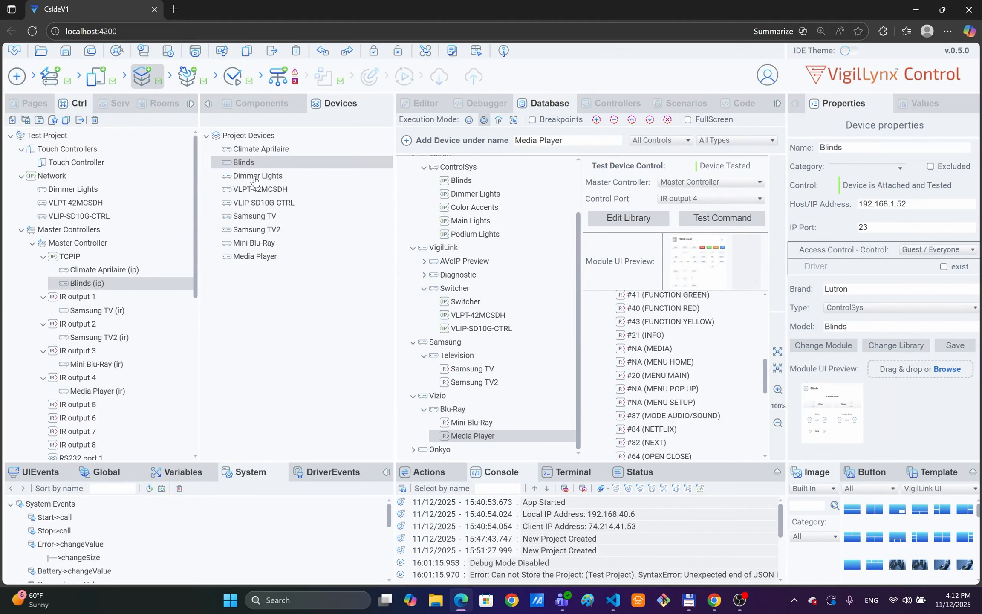
left_click_drag(255, 179, 97, 262)
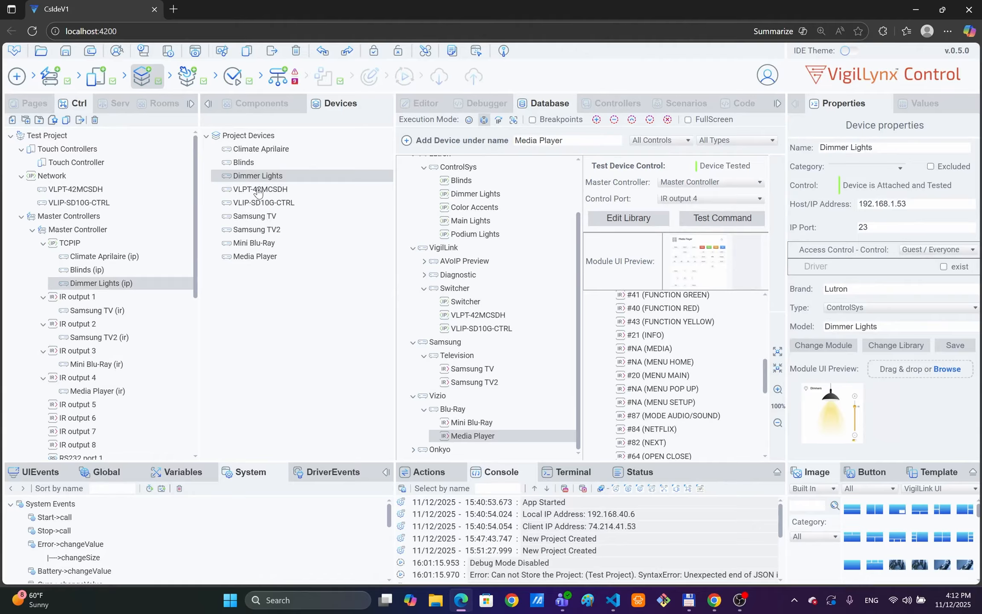
left_click_drag(259, 190, 109, 248)
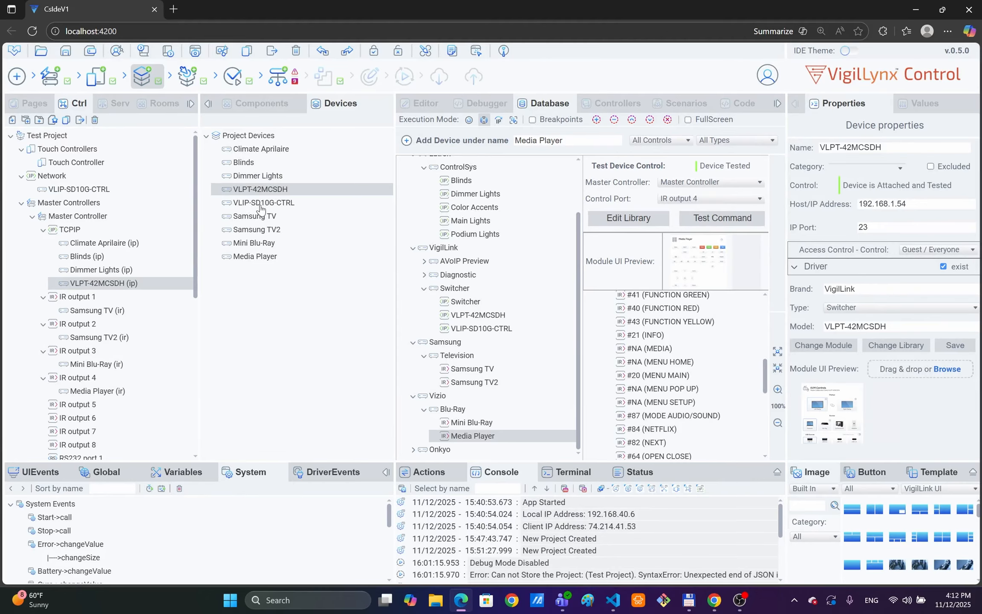
left_click_drag(263, 202, 80, 236)
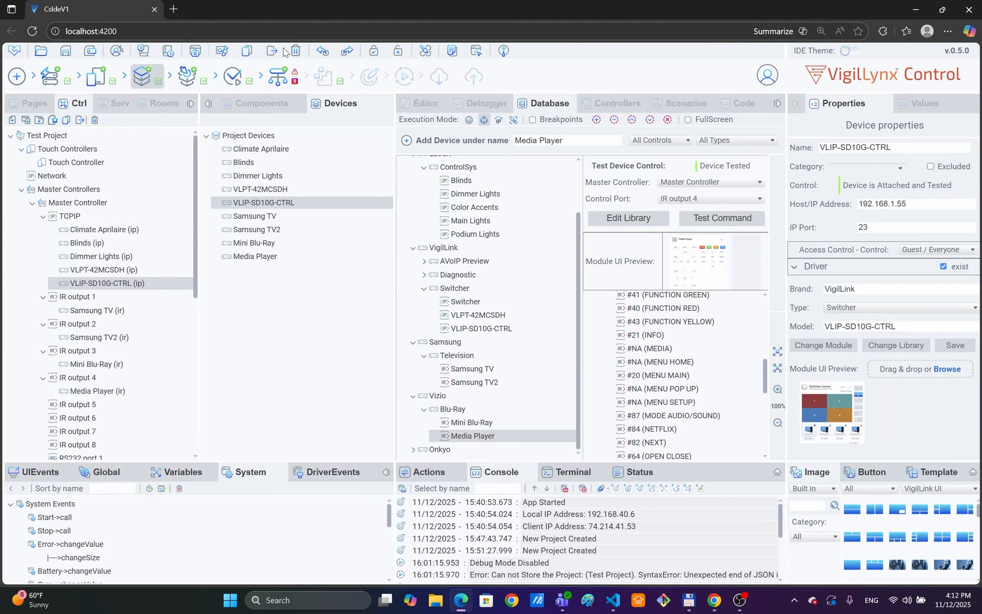
Step: Add the Command Center and Conference Room scenarios to the project
left_click(276, 79)
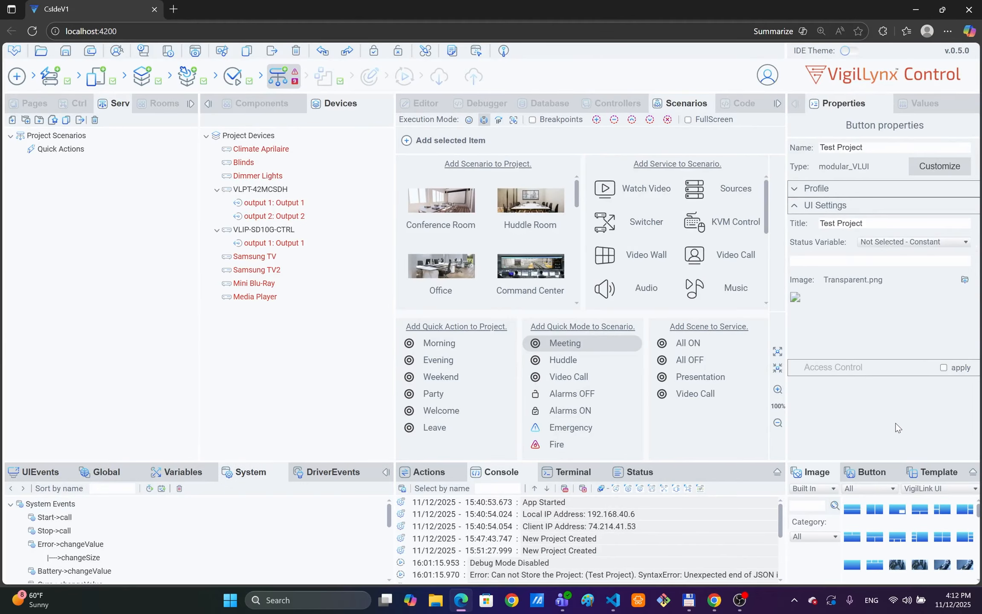
left_click(528, 268)
left_click(427, 211)
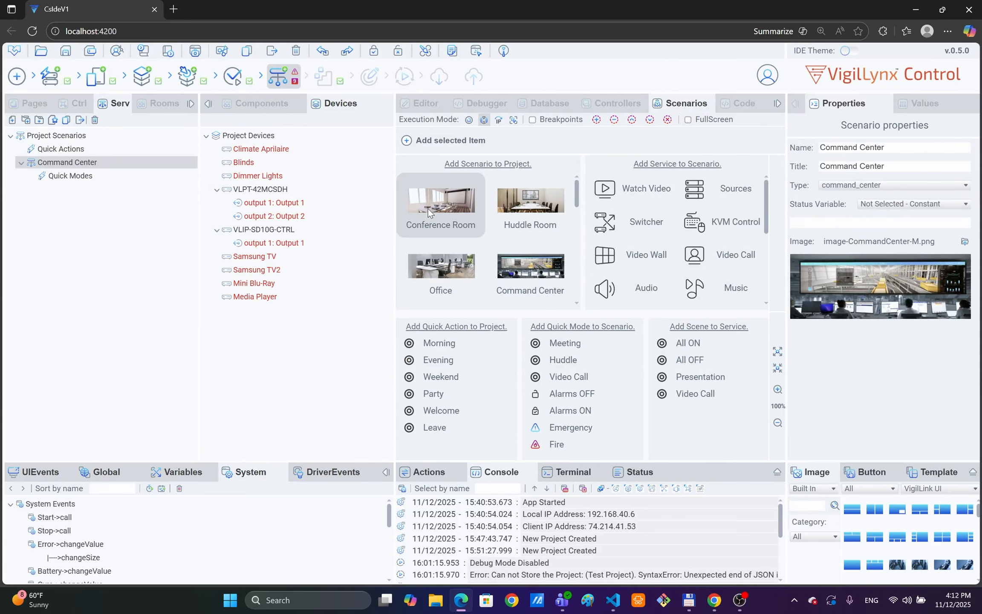
Step: Set the project image to image-VL-Demo-M.png and its status text to 'Control Project'
left_click(41, 136)
left_click(965, 280)
left_click(883, 260)
type("C")
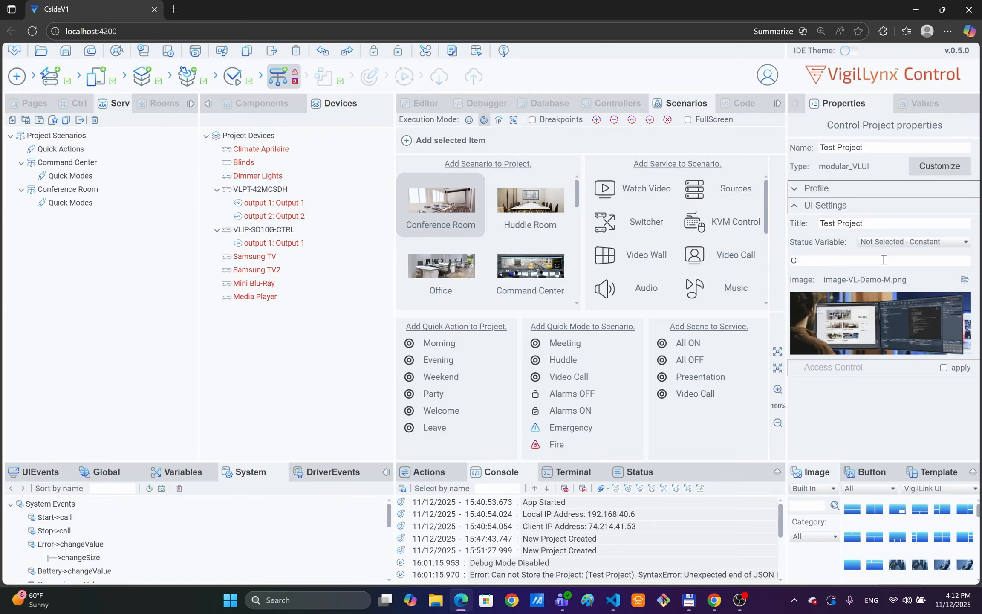
type("ontrol Project")
Step: Give the Conference Room scenario the status text 'Conference Demo'
left_click(68, 188)
left_click(837, 223)
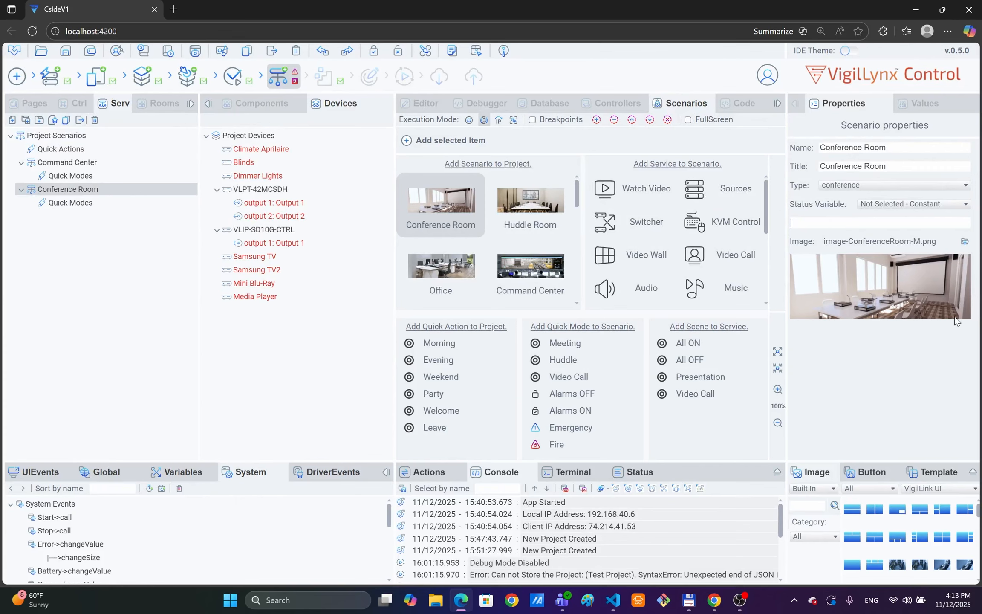
type("Conference Demo")
left_click(66, 135)
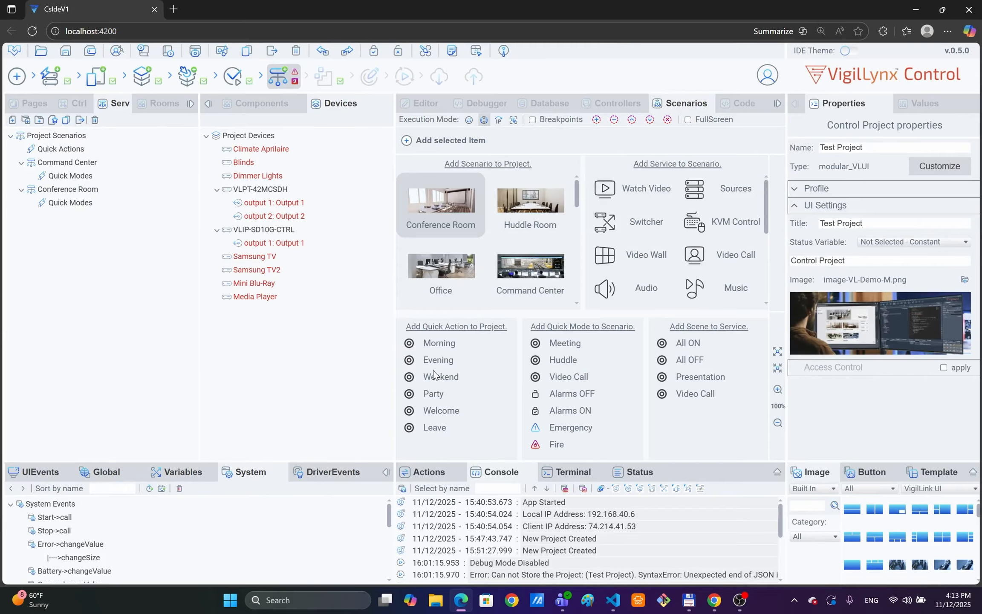
Step: Add Welcome and Leave quick actions, an Emergency quick mode to Command Center, and Meeting to Conference Room
left_click(442, 411)
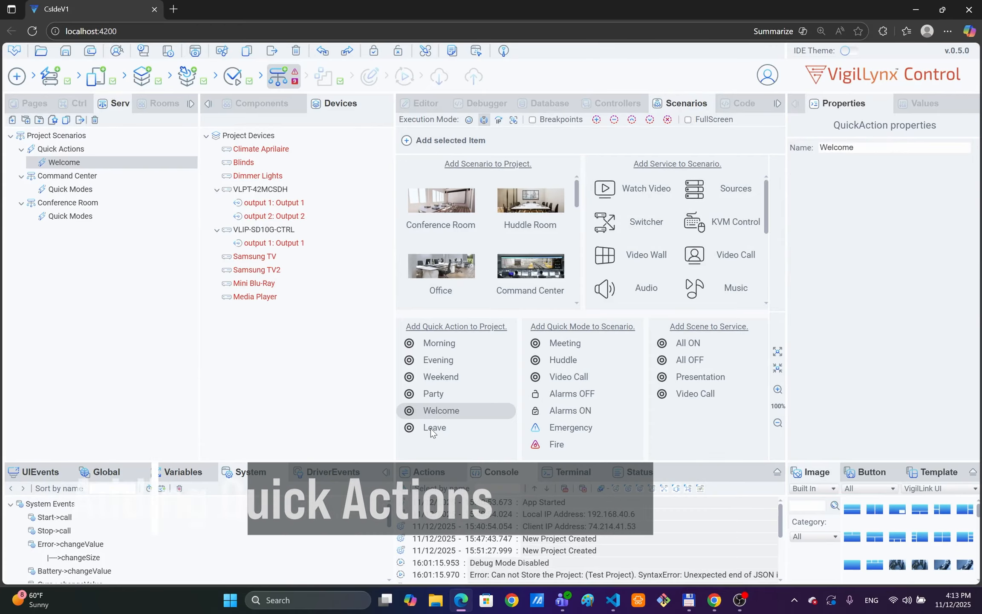
left_click(433, 427)
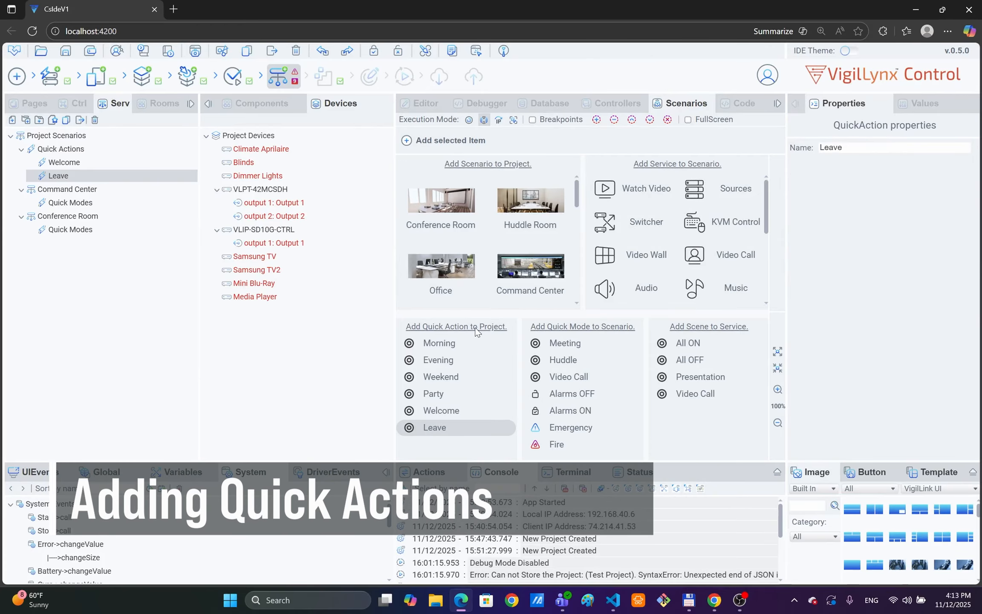
left_click(79, 191)
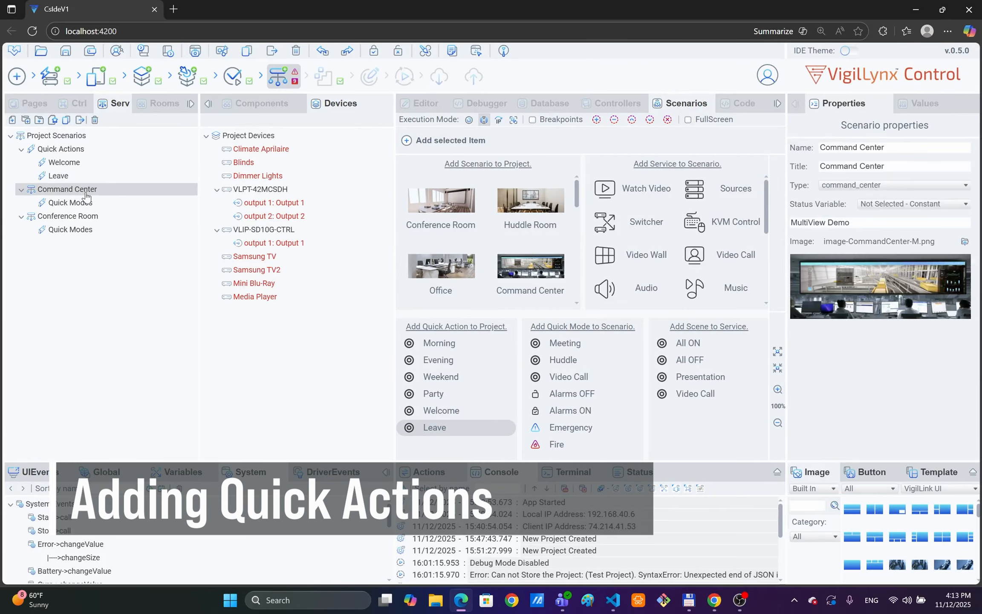
left_click(579, 427)
left_click(85, 231)
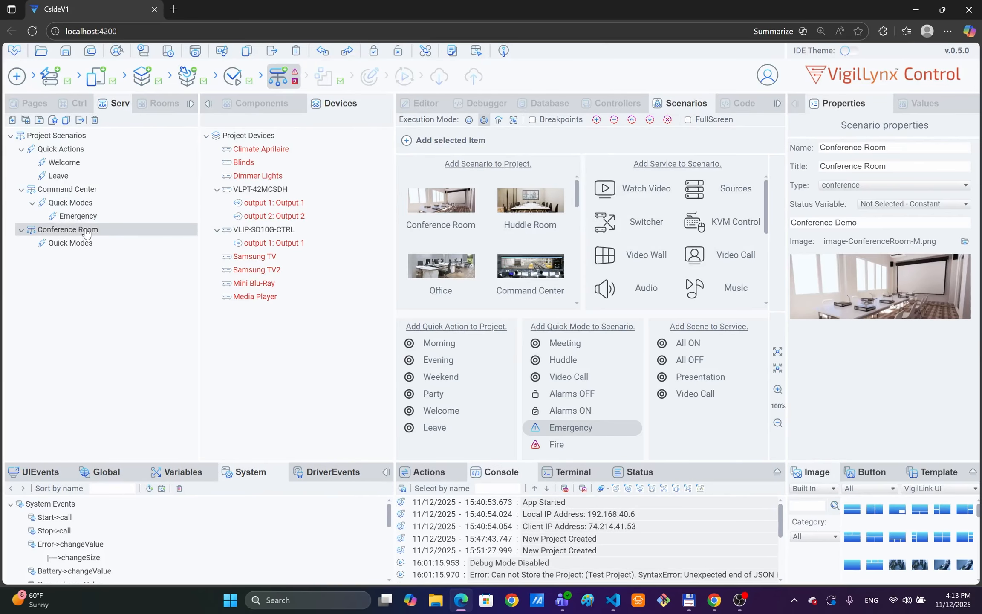
left_click(563, 345)
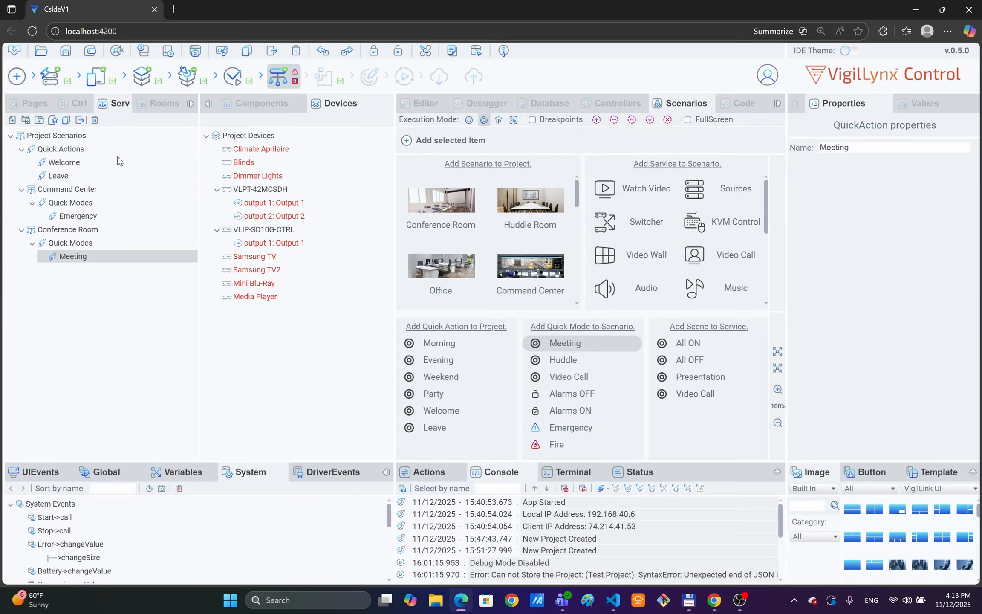
left_click(68, 193)
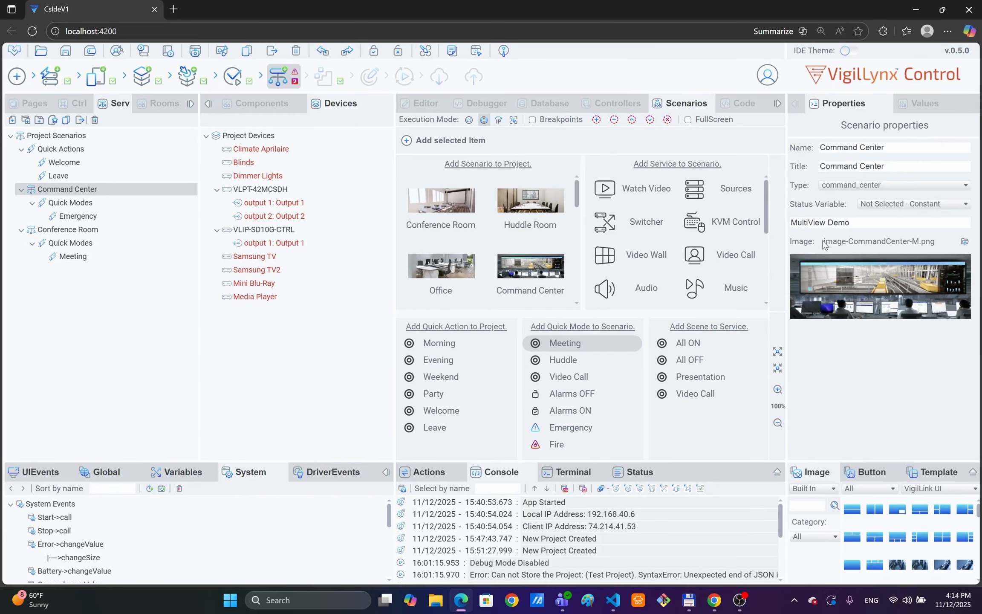
Step: Add Video Wall, Audio and Blinds services to the Command Center scenario
double_click(612, 256)
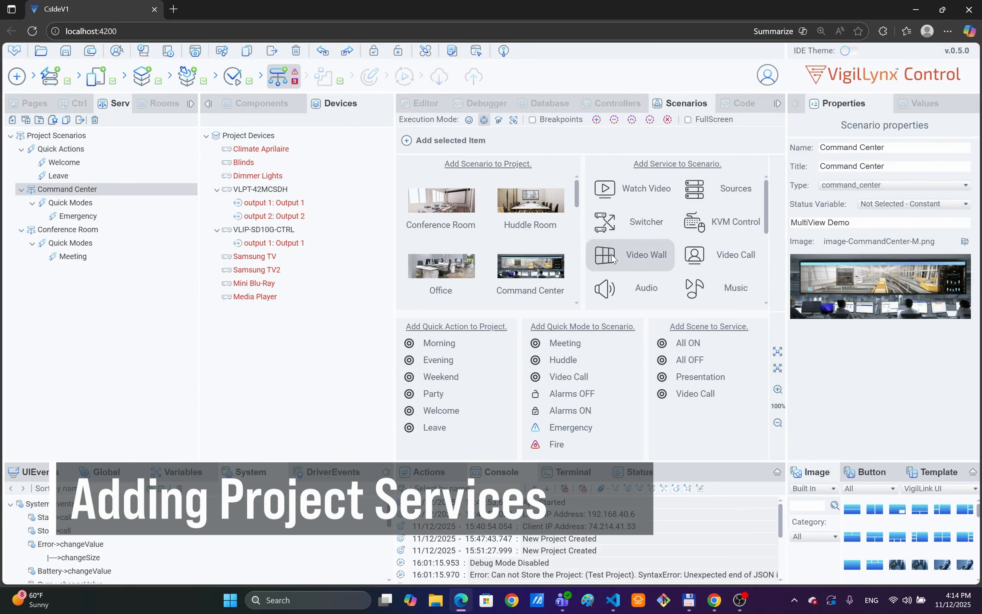
scroll(699, 254, "down", 1)
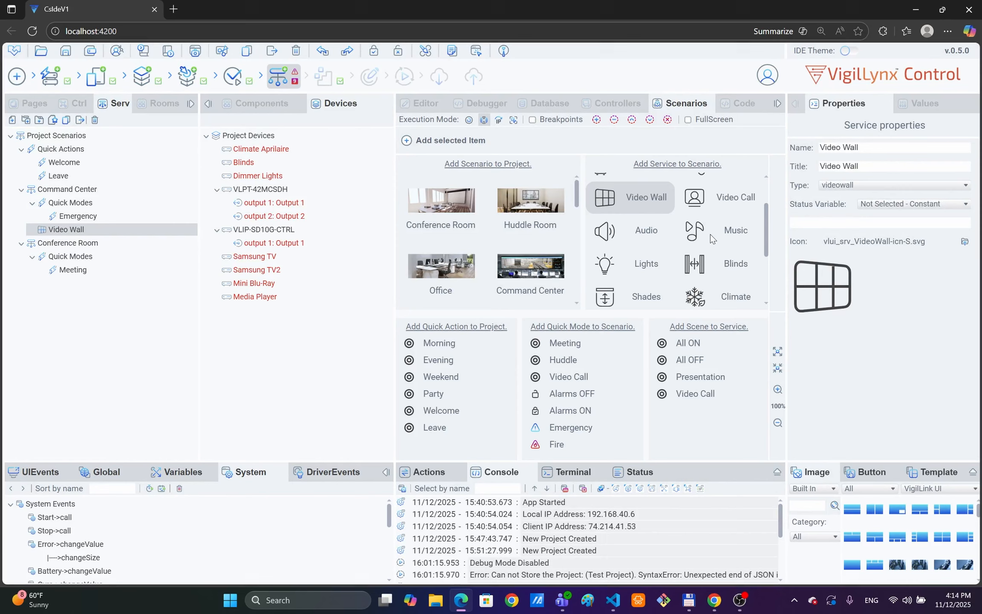
double_click(630, 234)
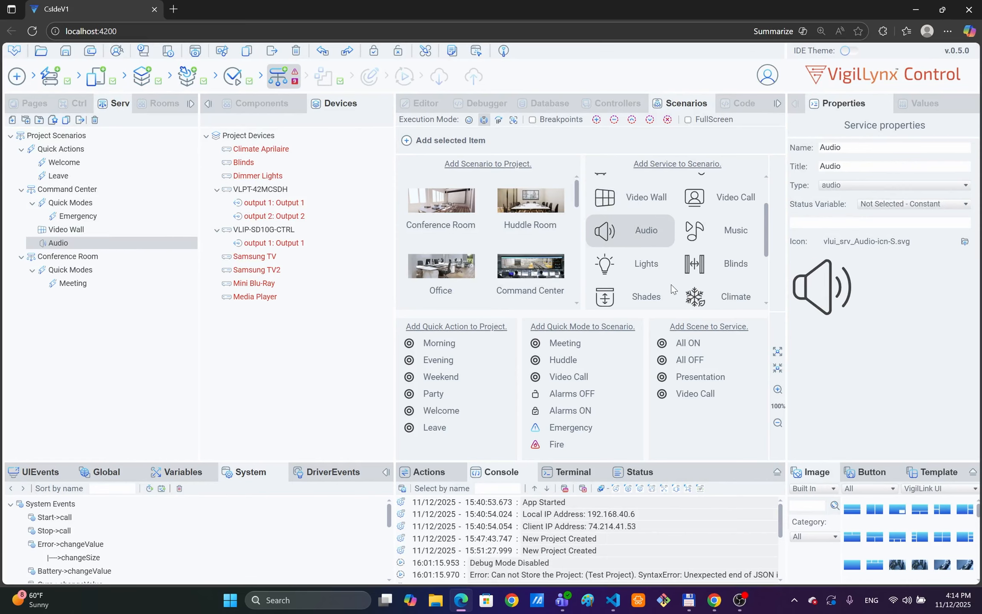
scroll(732, 273, "down", 1)
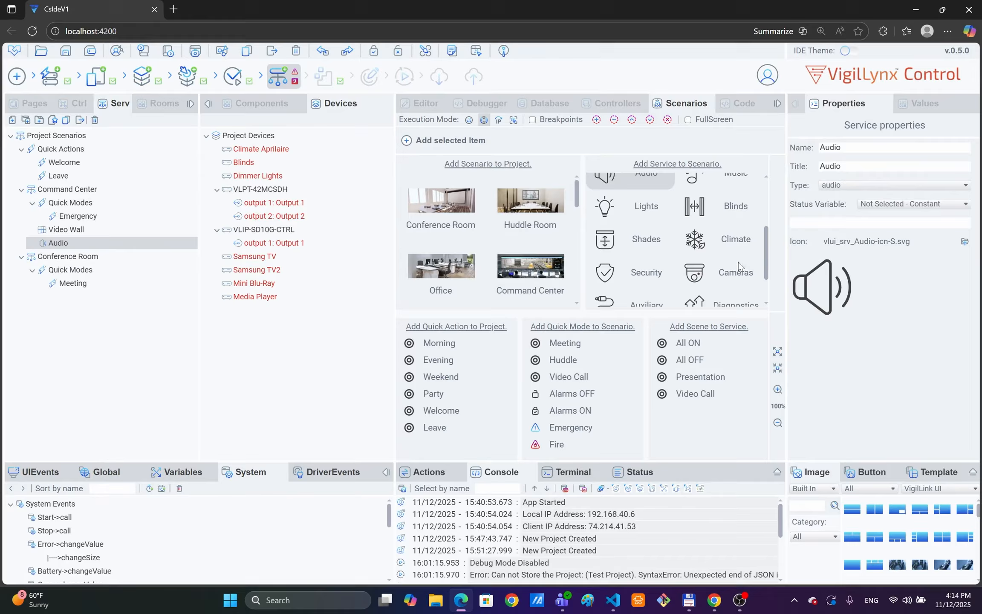
left_click(726, 207)
left_click(726, 206)
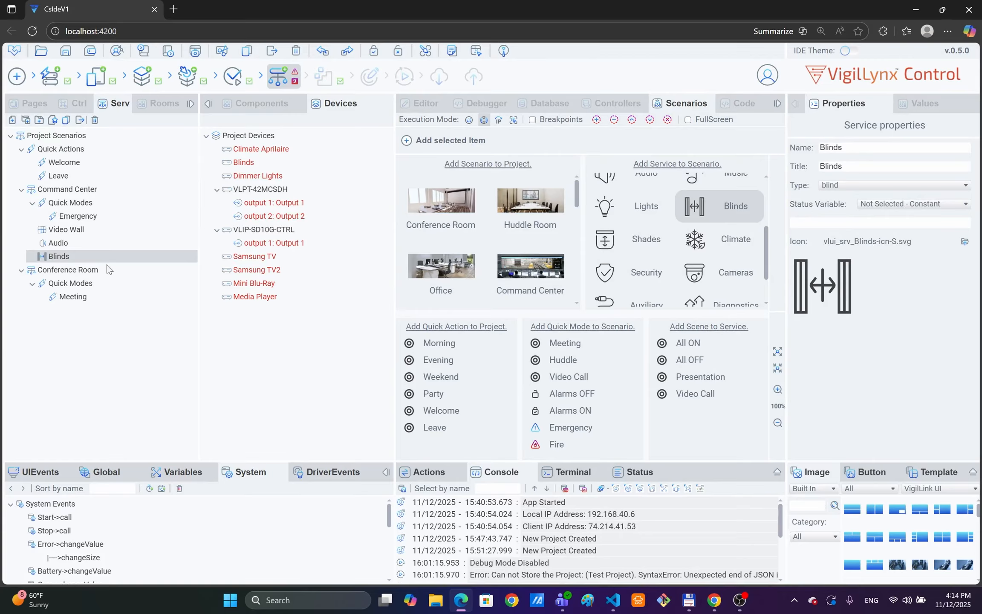
Step: Add KVM Control and Lights services to Conference Room, and remove Audio from Command Center
left_click(73, 271)
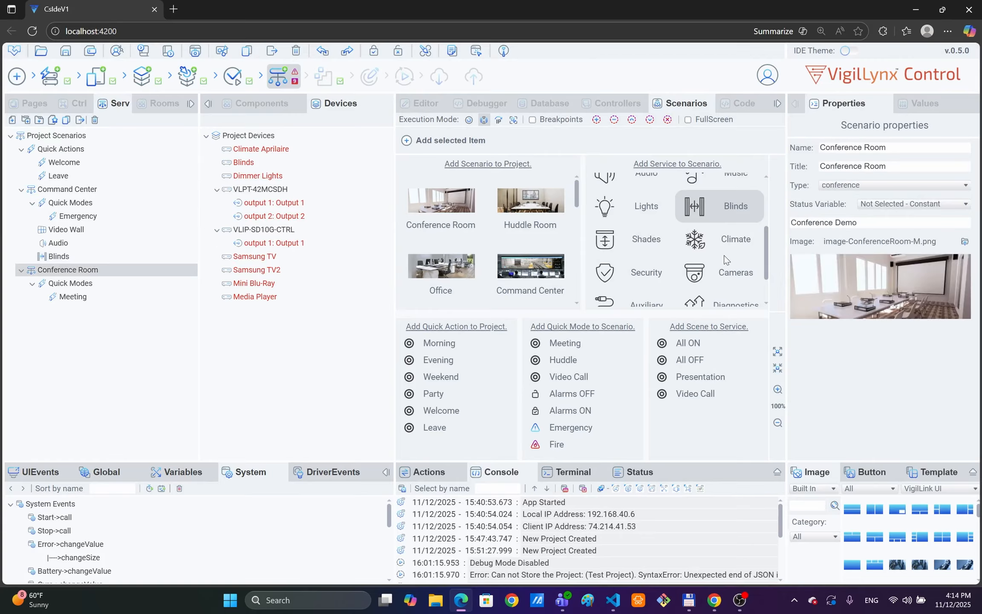
scroll(709, 248, "up", 3)
left_click_drag(725, 222, 112, 274)
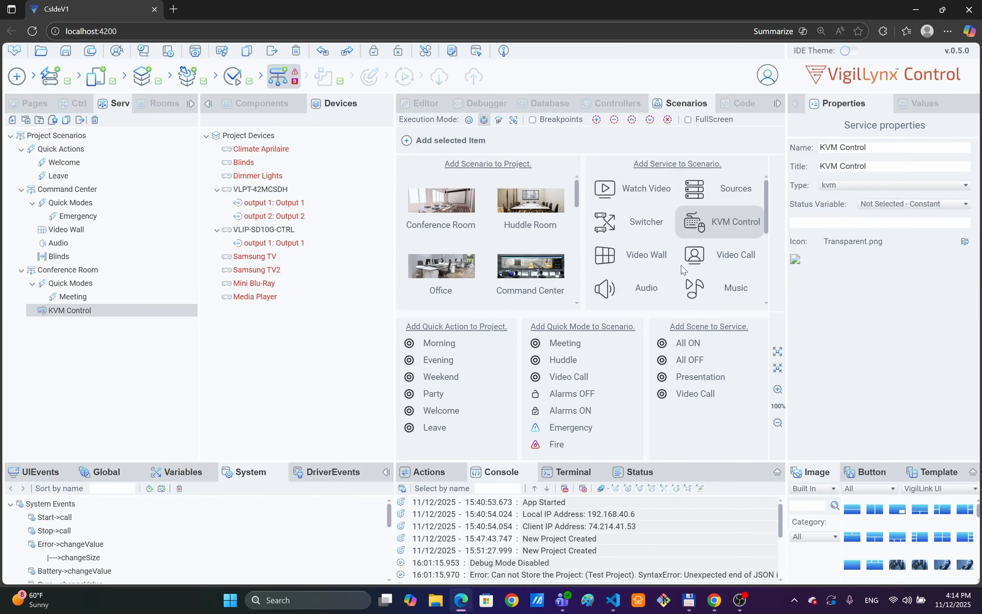
scroll(681, 268, "down", 2)
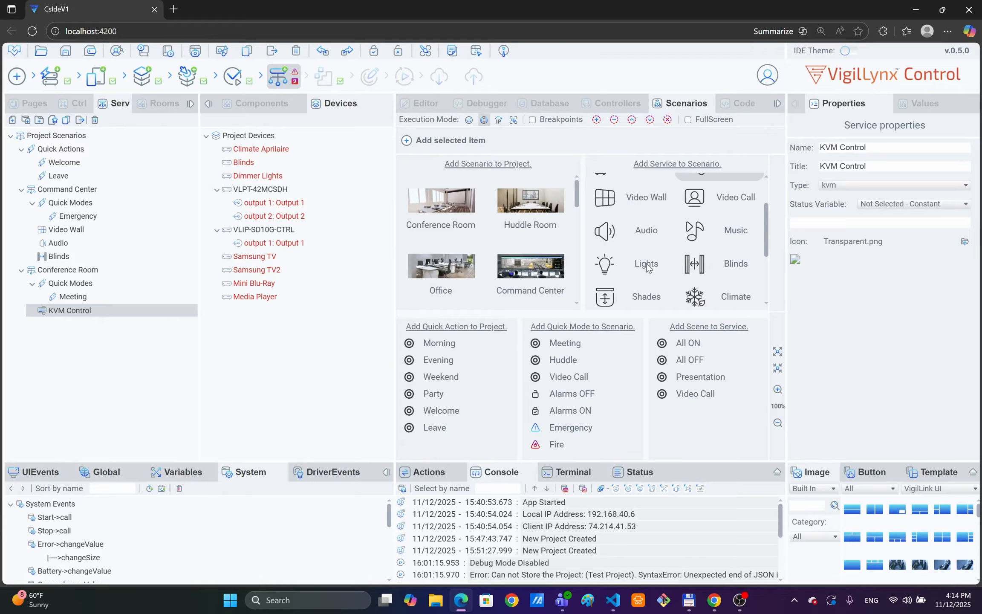
left_click_drag(647, 263, 169, 278)
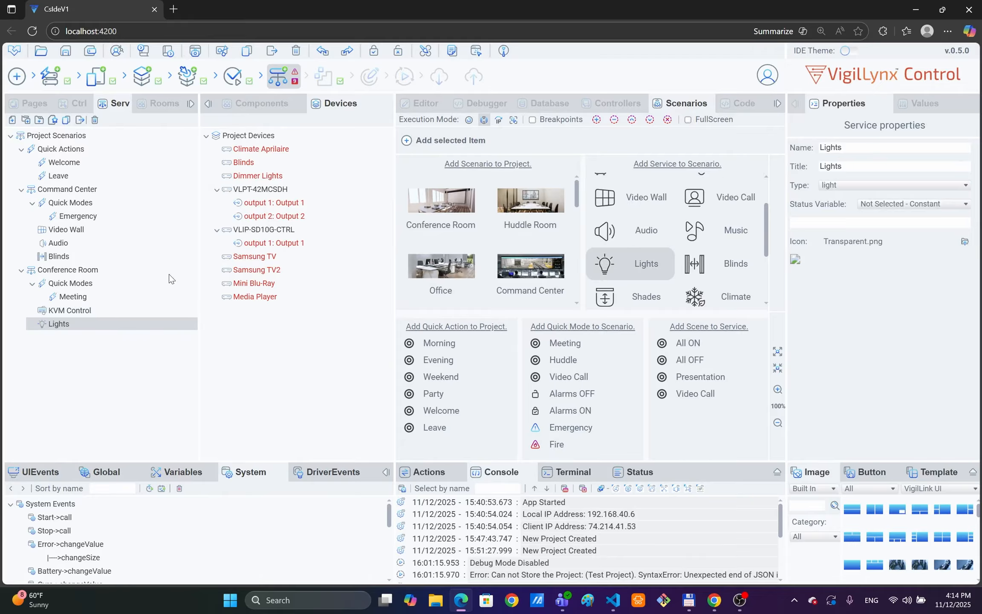
left_click(58, 243)
left_click(95, 121)
Step: Add two Sources and two Watch Video services to Conference Room, and Climate to Command Center
scroll(682, 238, "up", 2)
left_click_drag(695, 187, 65, 256)
left_click_drag(695, 191, 58, 260)
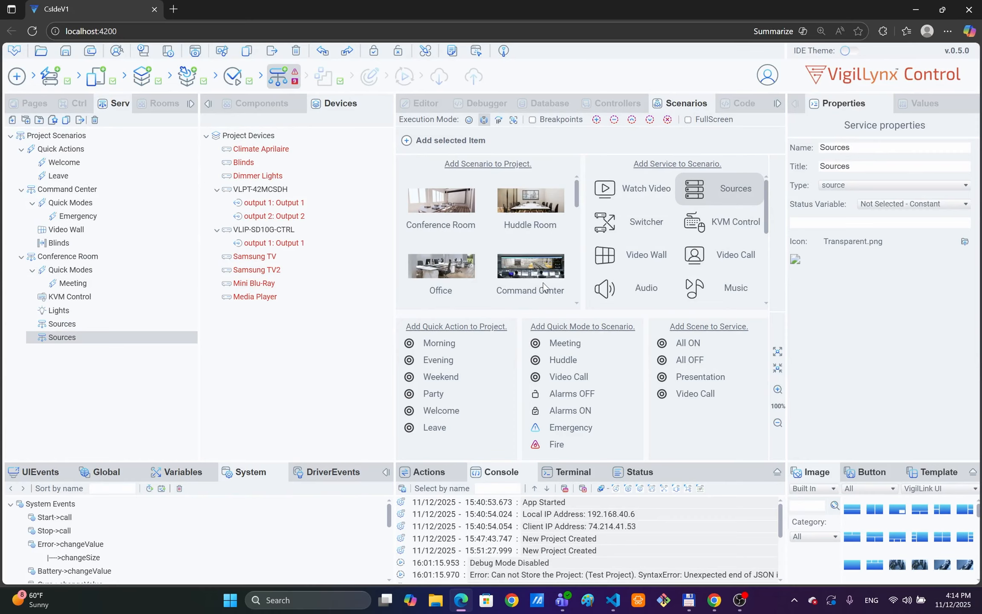
left_click_drag(606, 179, 53, 262)
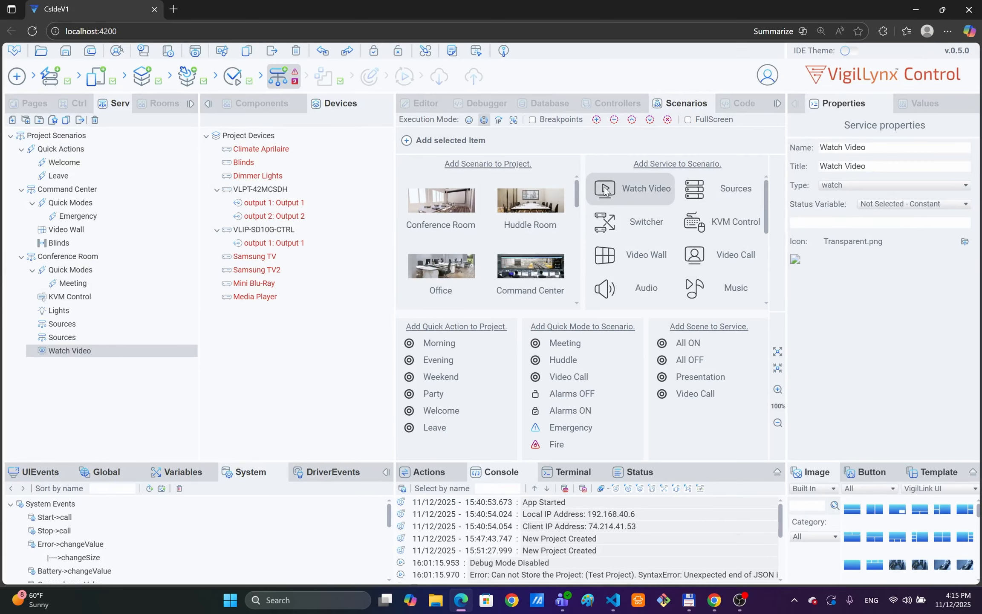
left_click_drag(605, 188, 118, 256)
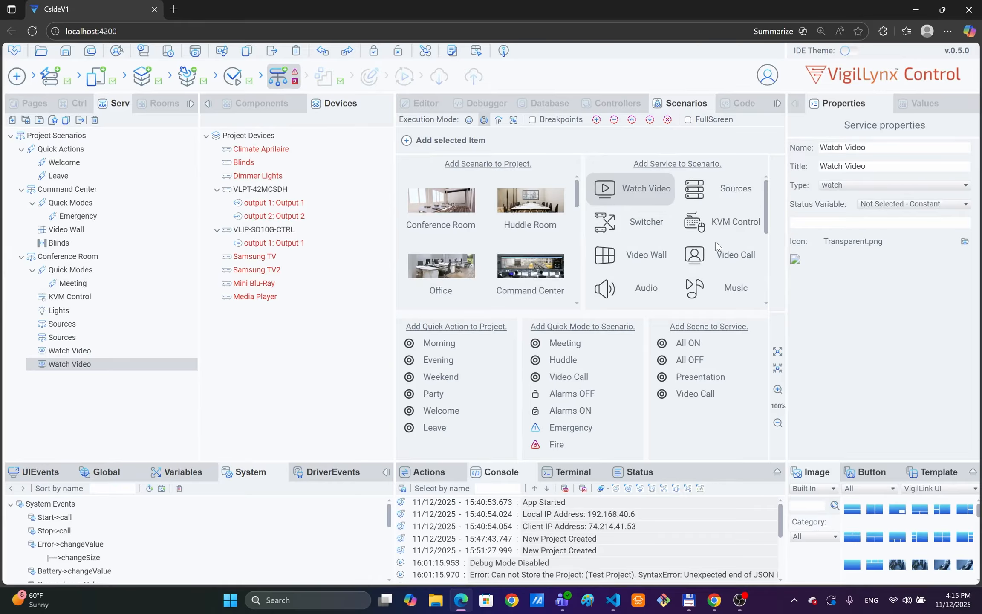
scroll(716, 247, "down", 3)
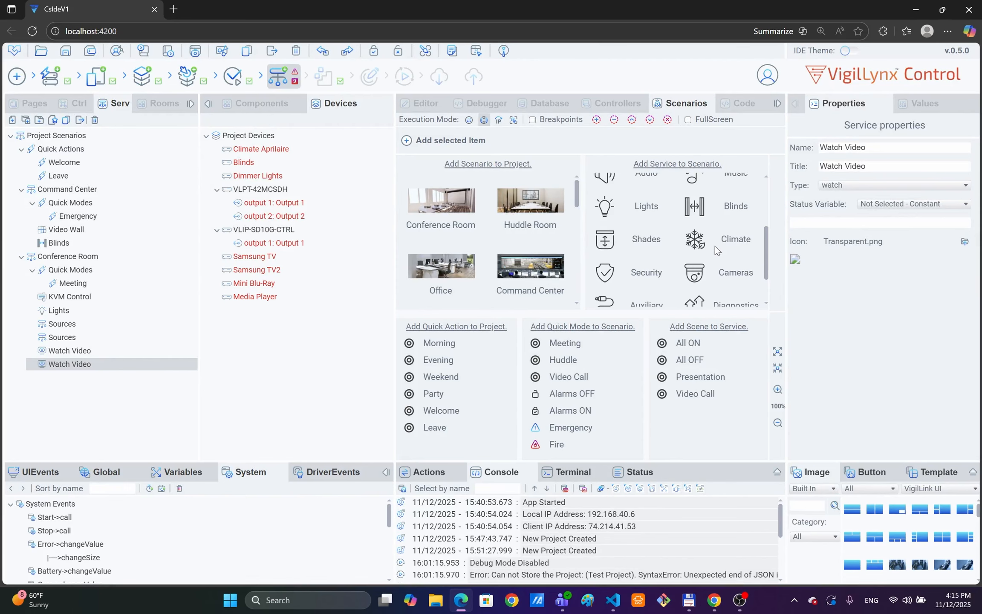
left_click_drag(696, 240, 77, 237)
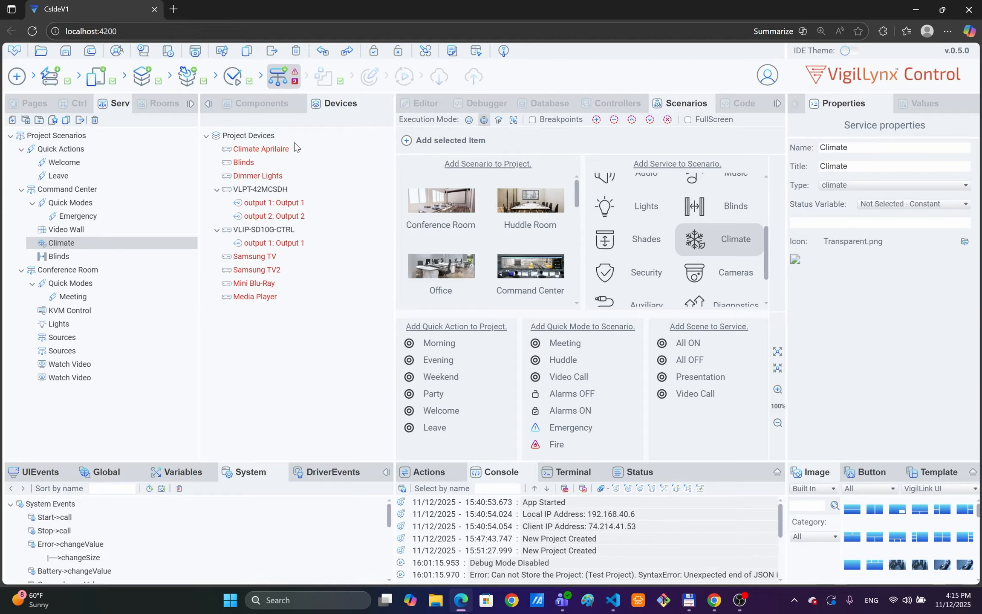
Step: Link Climate Aprilaire, Blinds, Dimmer Lights, VLPT-42MCSDH and VLIP-SD10G-CTRL to their Climate, Blinds, Lights, KVM and Video Wall services
left_click(249, 149)
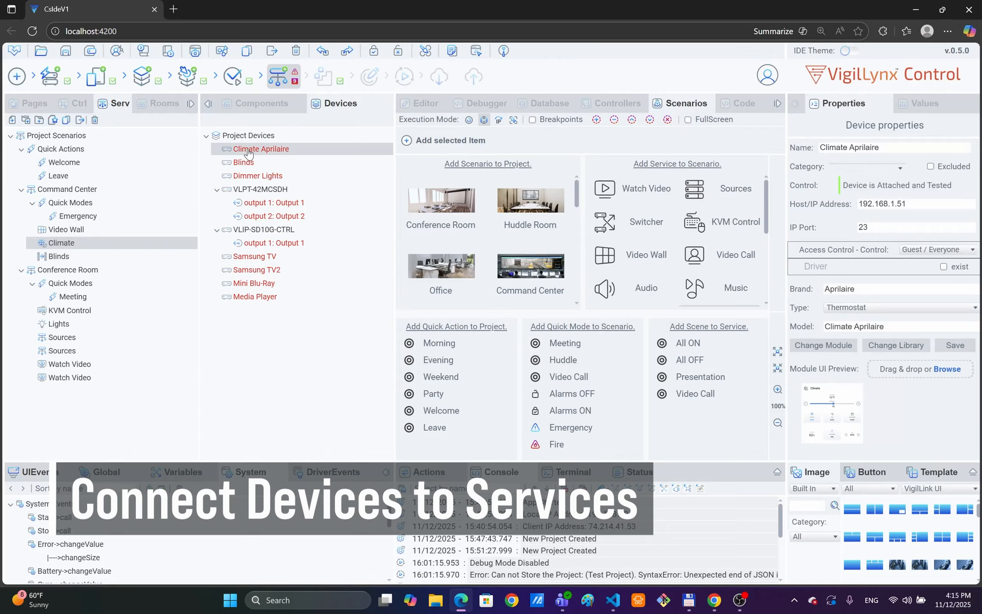
left_click_drag(248, 153, 104, 243)
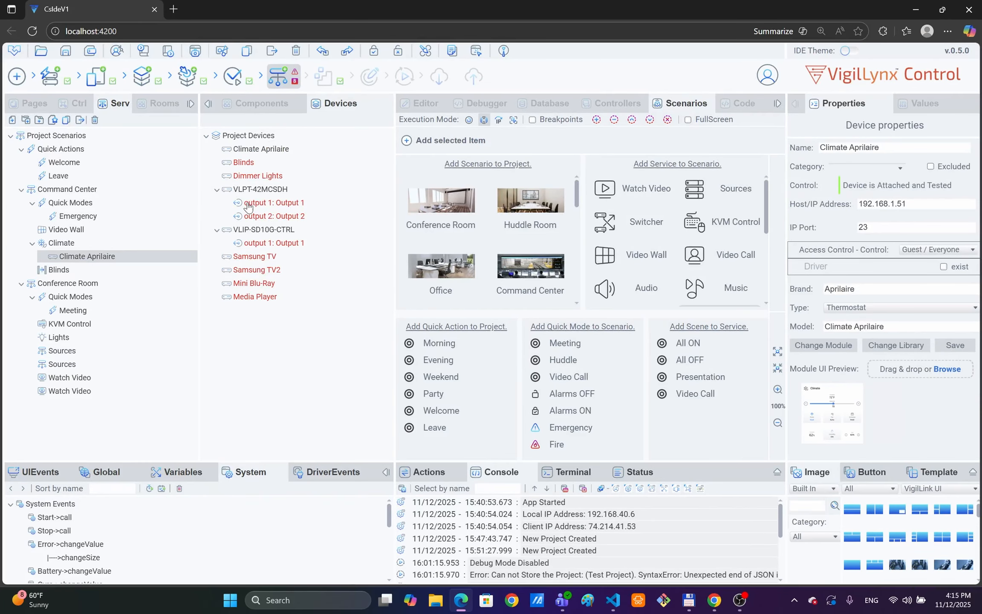
left_click_drag(242, 165, 97, 275)
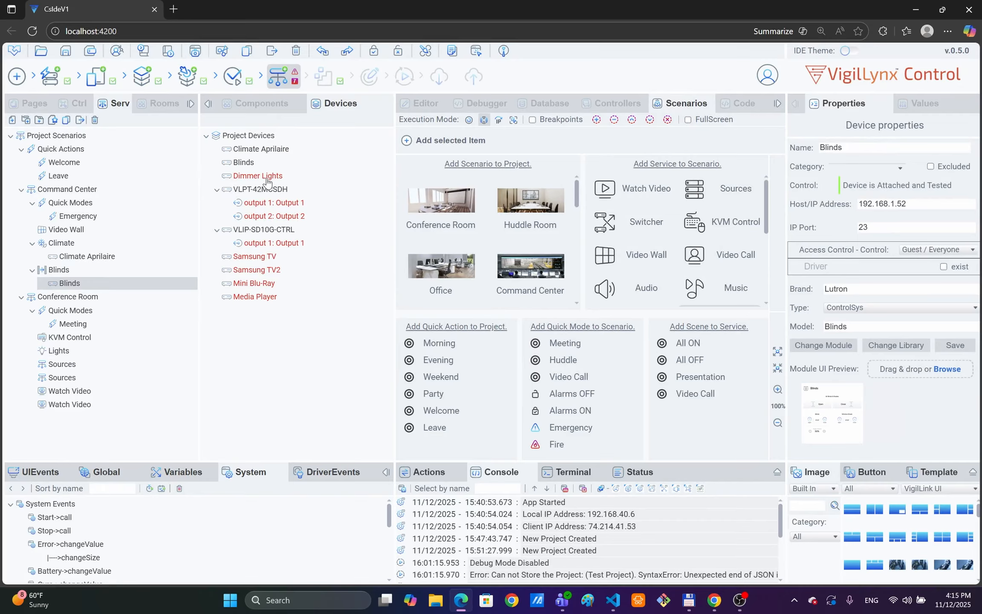
left_click_drag(252, 181, 84, 351)
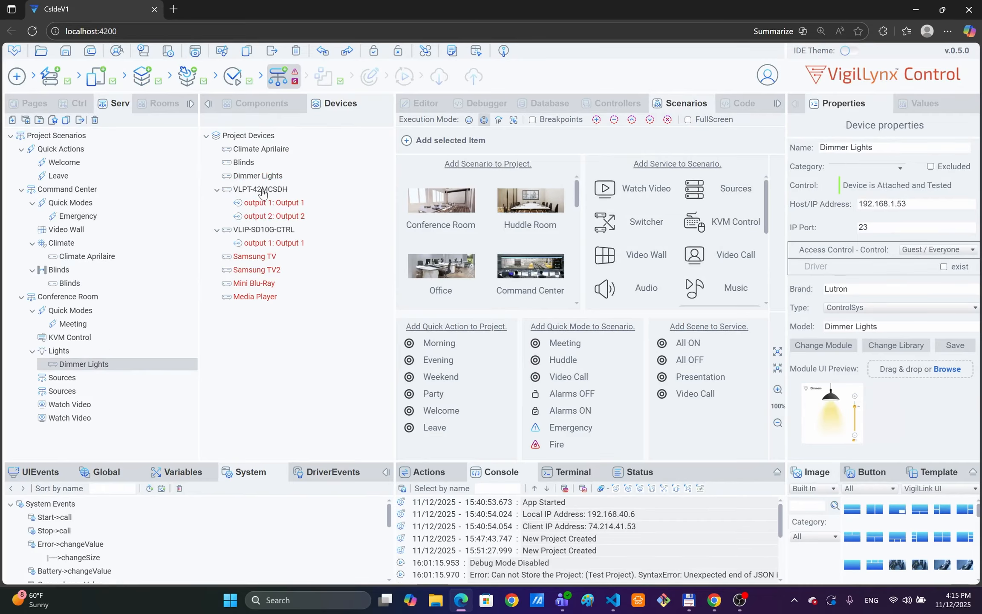
left_click_drag(262, 189, 69, 337)
left_click_drag(263, 229, 66, 229)
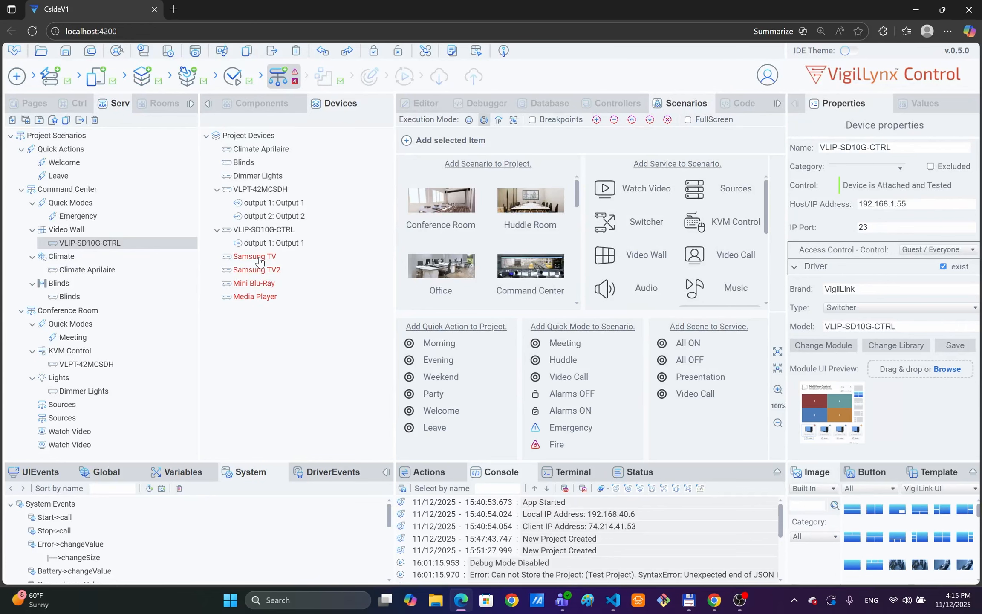
Step: Put Mini Blu-Ray under Sources and Media Player under a second source service renamed Sources2
left_click_drag(256, 285, 123, 406)
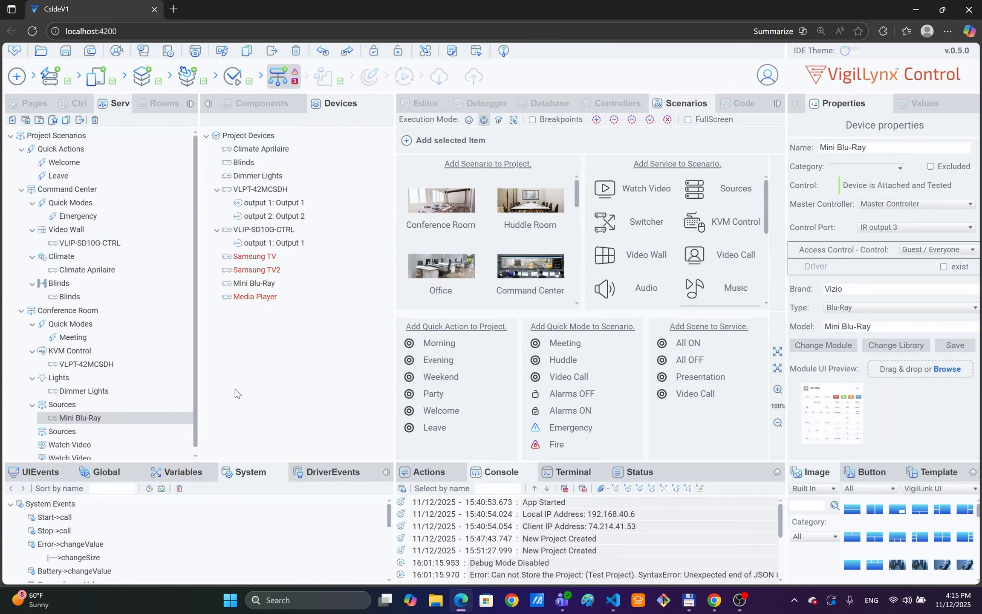
left_click_drag(251, 302, 63, 437)
left_click(63, 432)
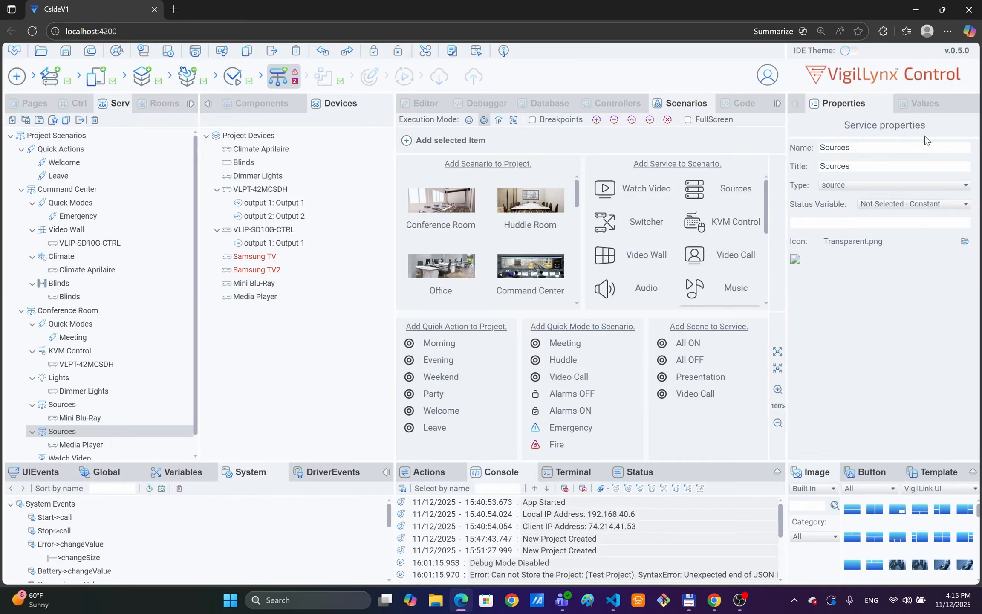
left_click(878, 147)
type("2")
left_click(872, 165)
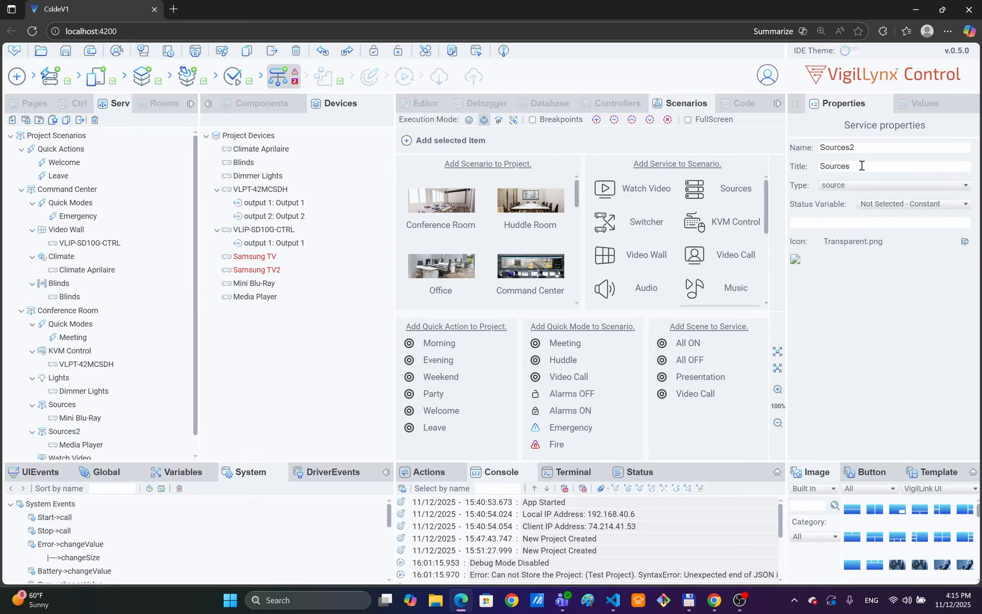
type("2")
scroll(194, 325, "down", 1)
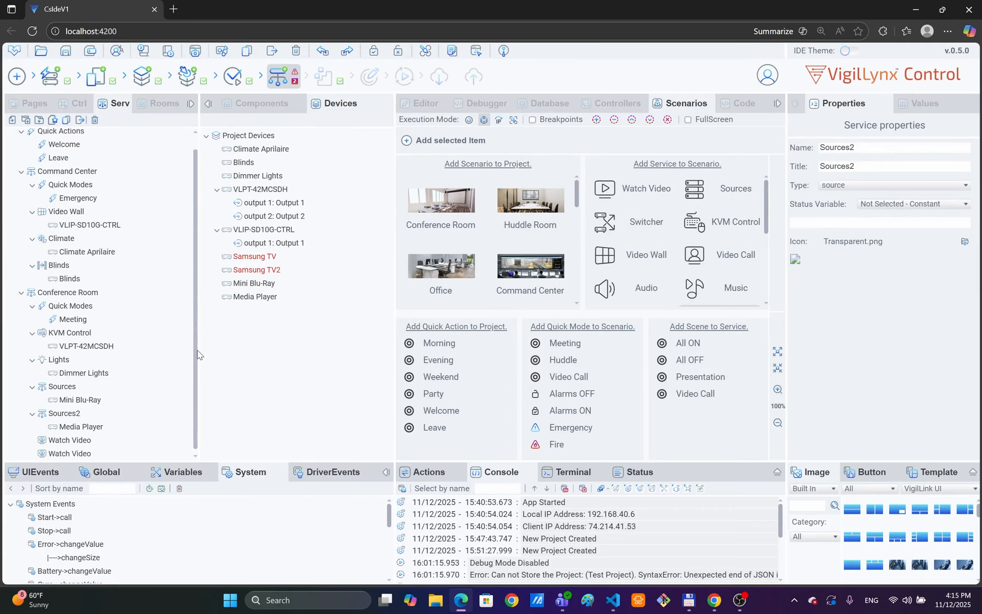
Step: Feed Samsung TV2's input 1 from VLPT-42MCSDH output 2
left_click(258, 272)
scroll(85, 450, "up", 1)
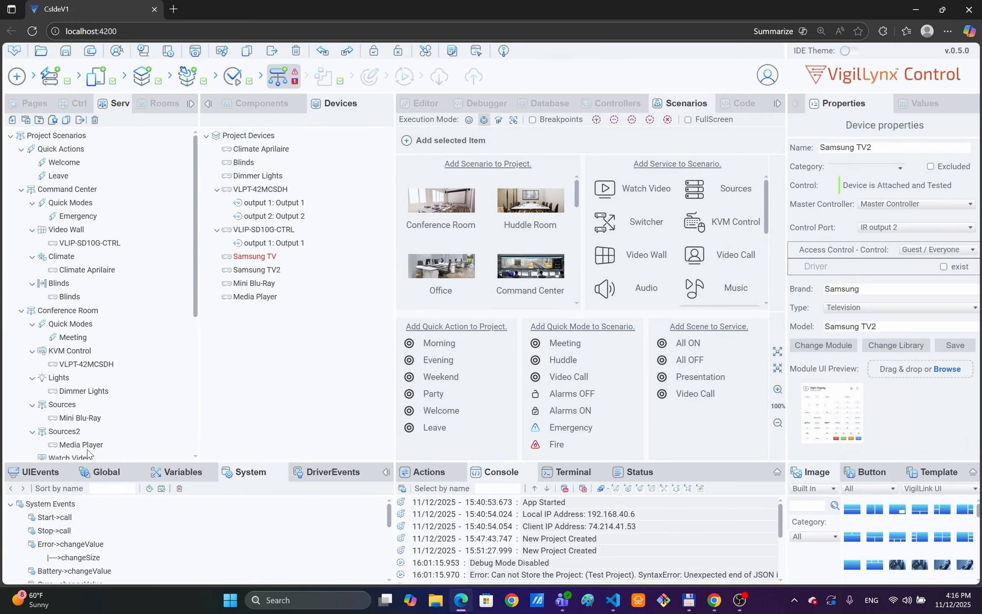
scroll(64, 396, "down", 5)
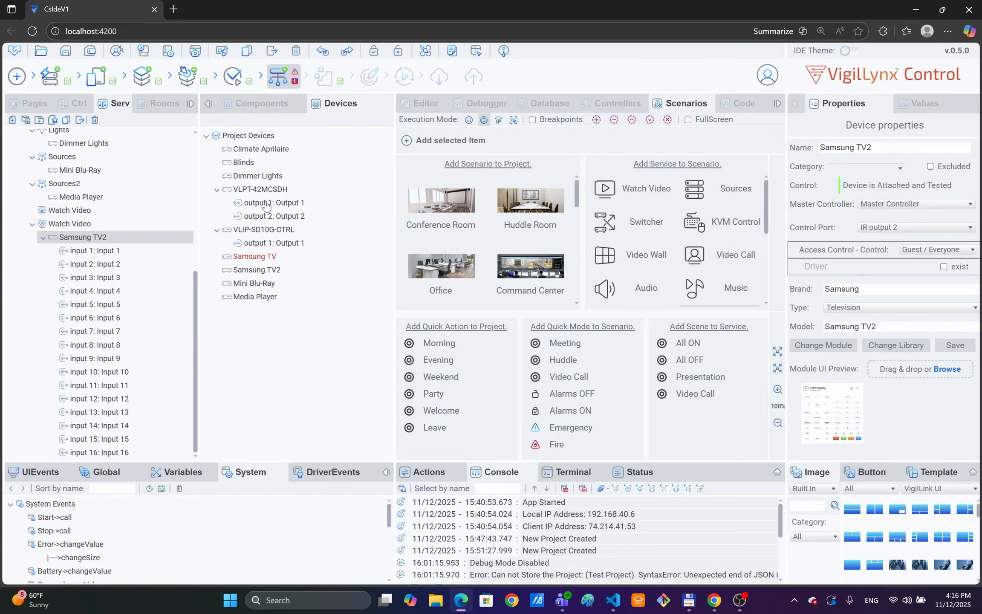
left_click_drag(263, 216, 113, 251)
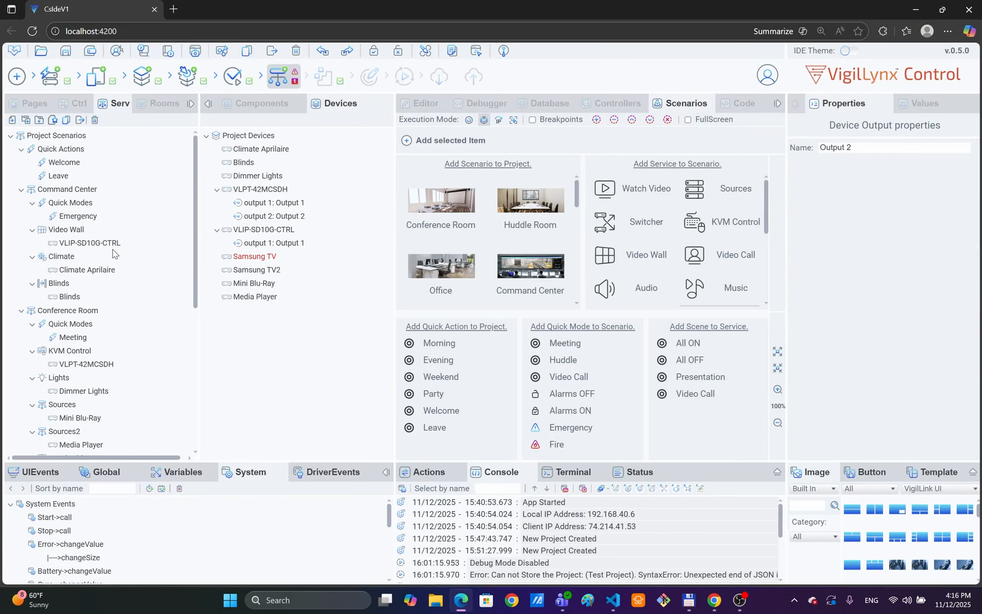
scroll(128, 369, "down", 5)
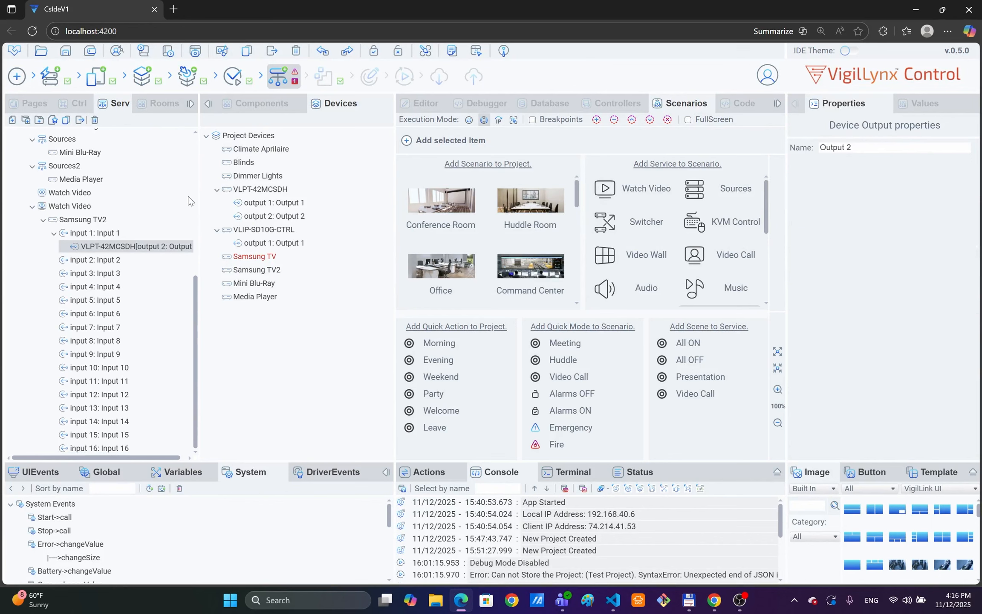
Step: Rename the second Watch Video service to Watch Video2 and add Samsung TV to it
left_click(83, 209)
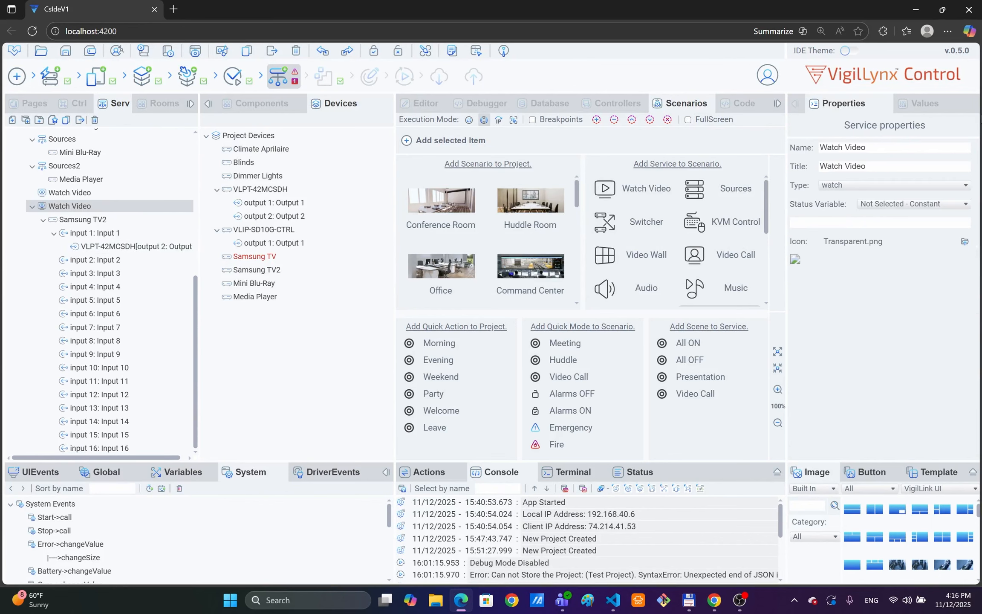
left_click(890, 147)
type("2")
left_click(884, 165)
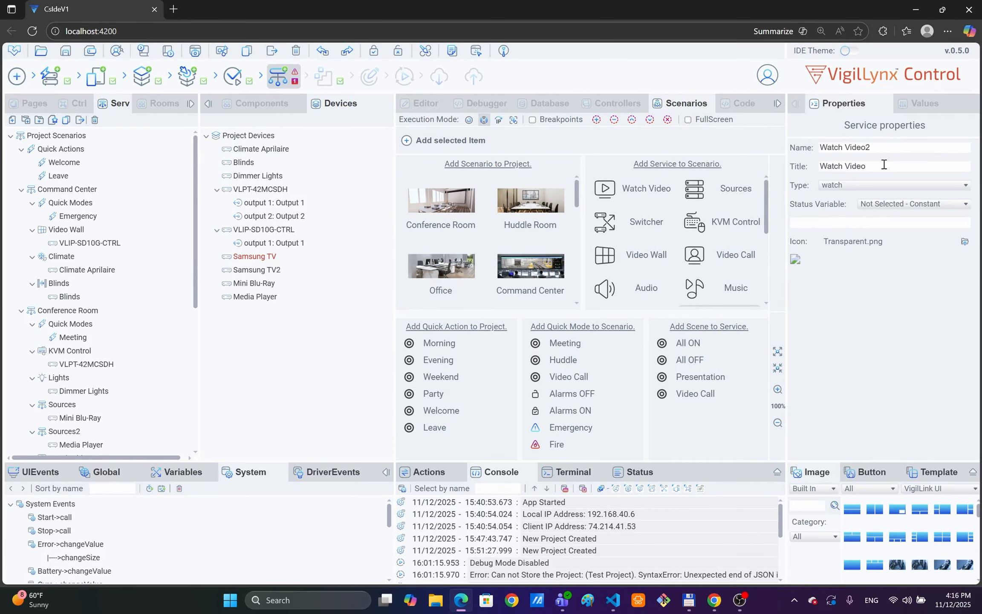
type("2")
scroll(98, 382, "down", 6)
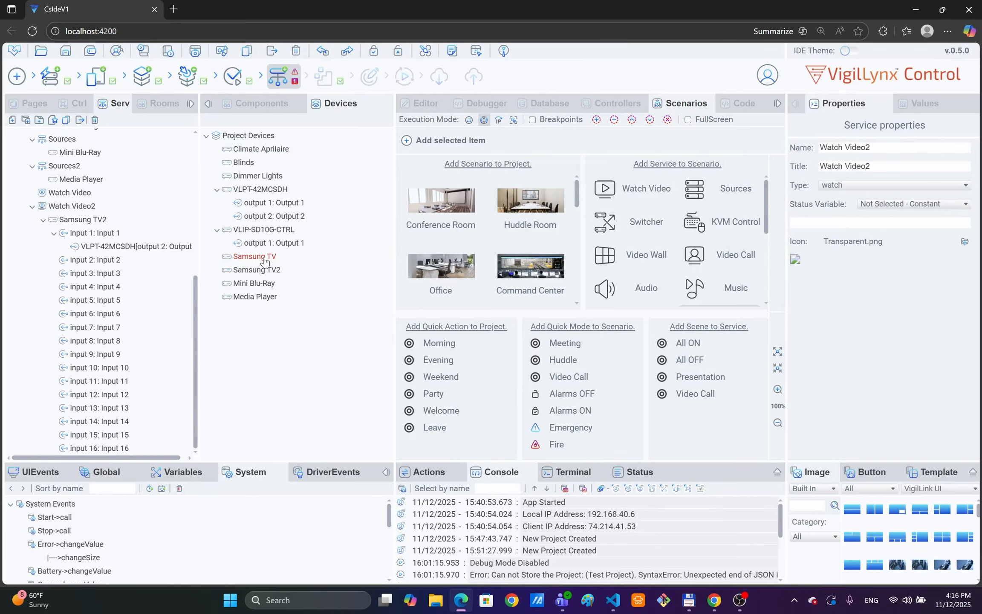
left_click_drag(260, 258, 101, 194)
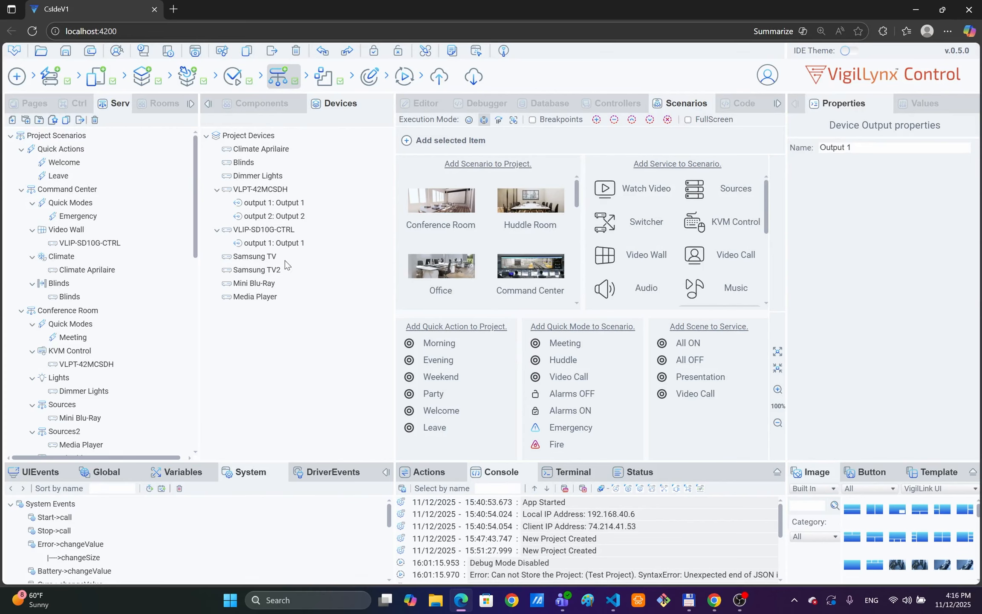
Step: Build the controller GUI from the project and open it in the Editor
left_click(327, 80)
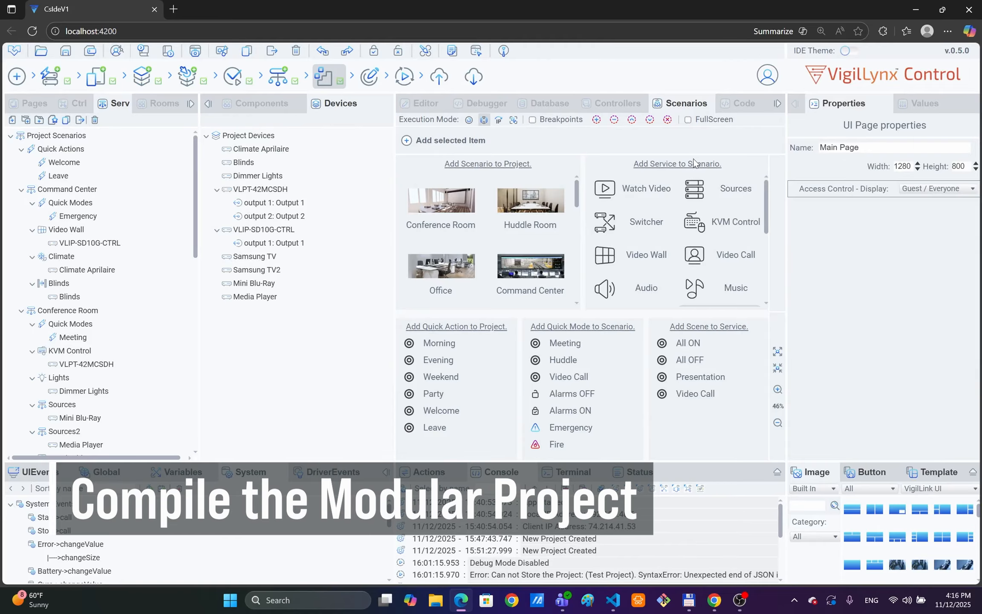
left_click(367, 78)
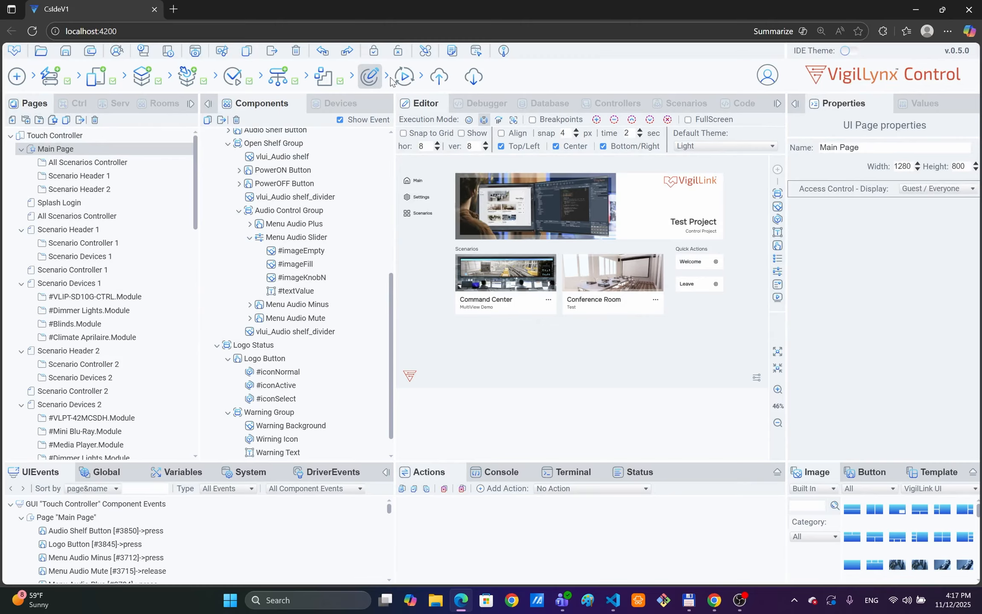
Step: Preview the UI in the debugger: Command Center, Conference Room and its Lights dimmer, then return to the Editor
left_click(406, 78)
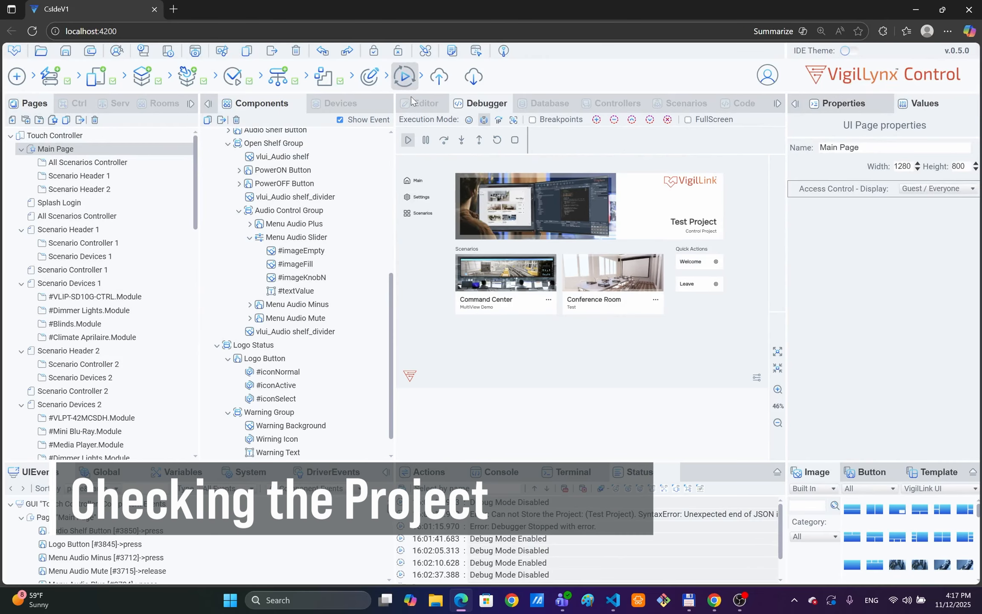
left_click(506, 271)
left_click(414, 181)
left_click(629, 288)
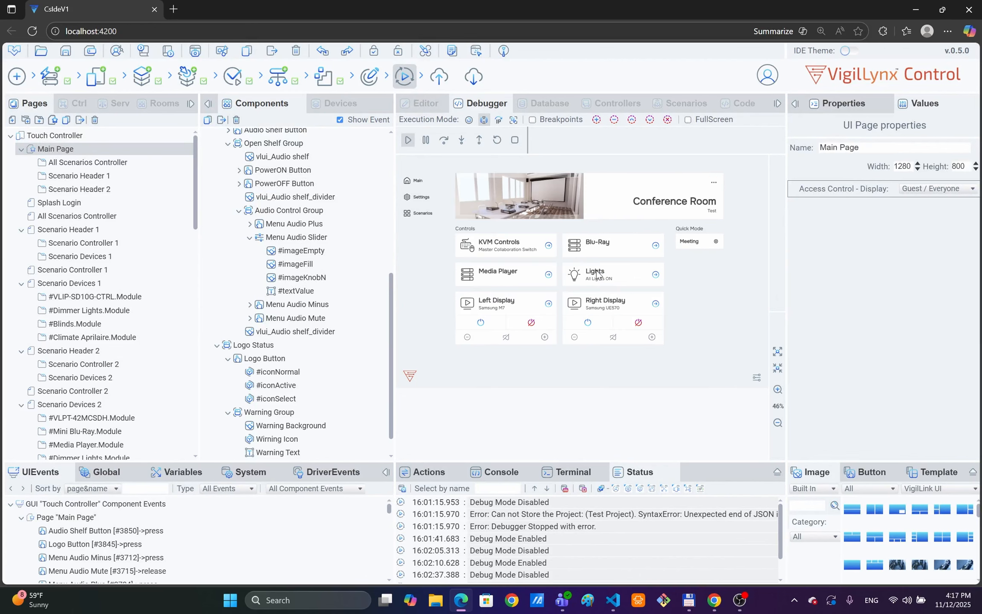
left_click(597, 273)
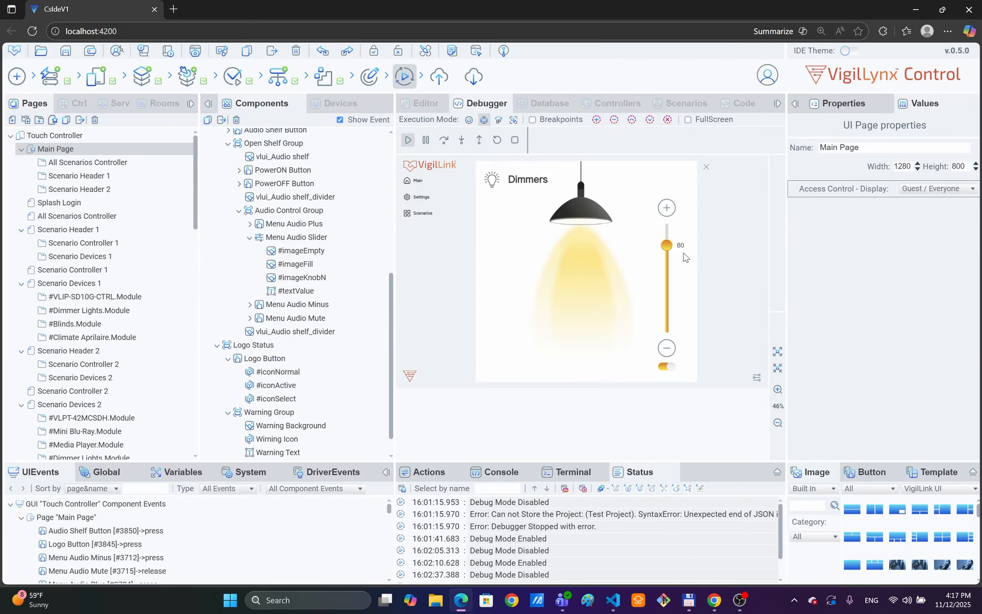
left_click(705, 169)
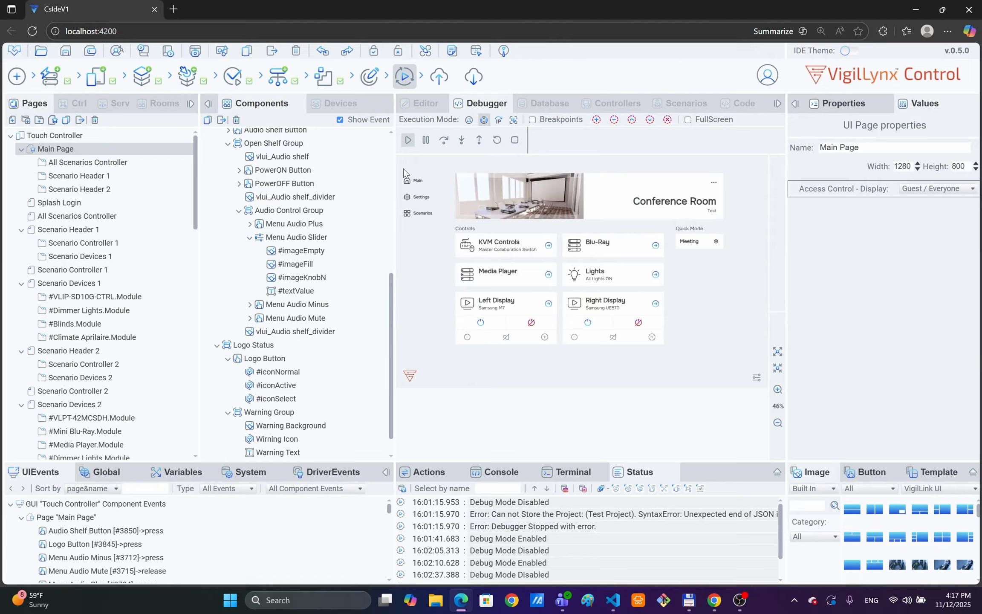
left_click(418, 184)
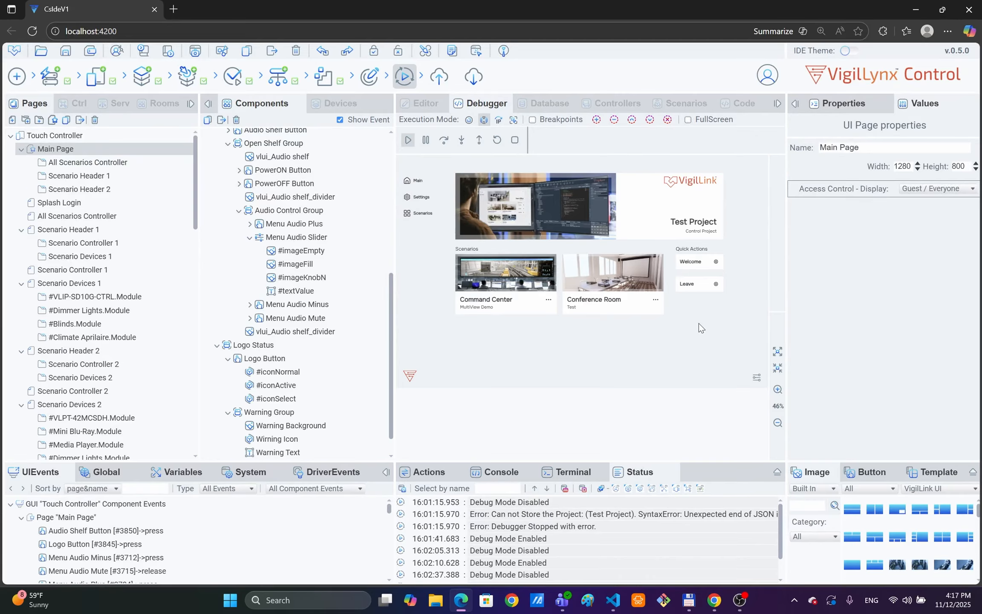
left_click(369, 76)
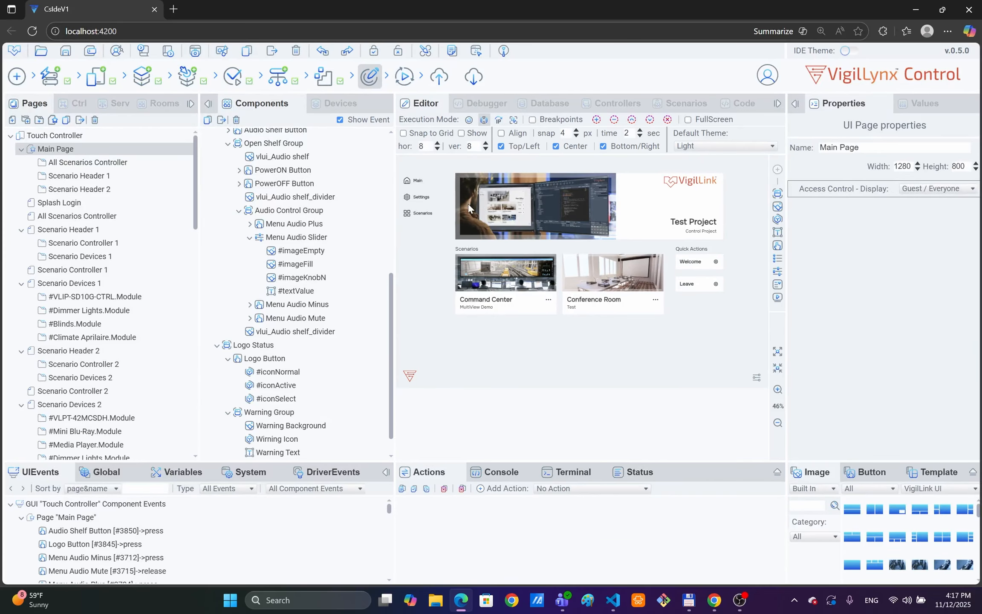
Step: Collapse the Properties panel and test the Dark theme from Command Center's Settings in the debugger
left_click(779, 104)
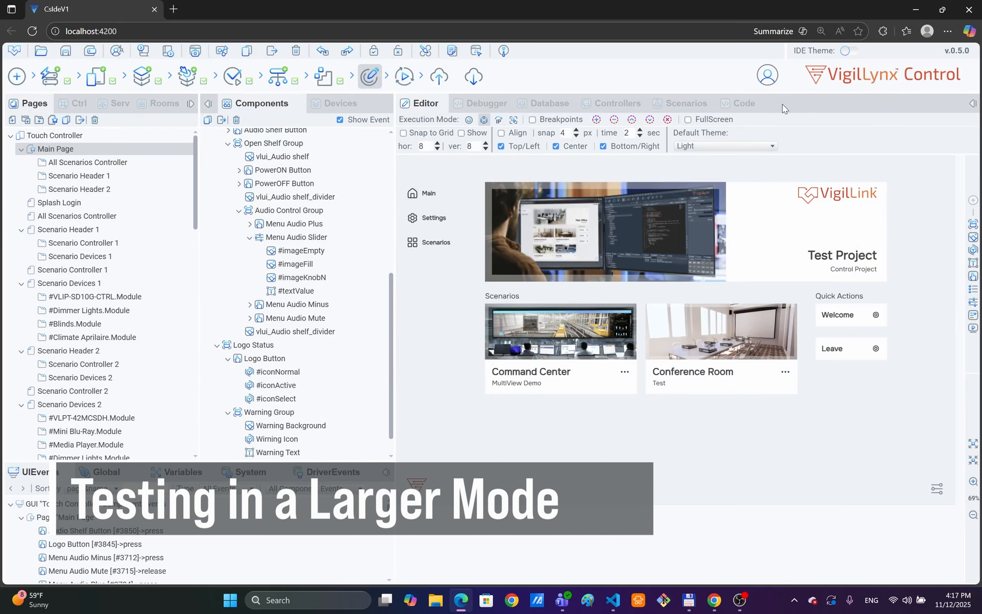
left_click(410, 85)
left_click(583, 350)
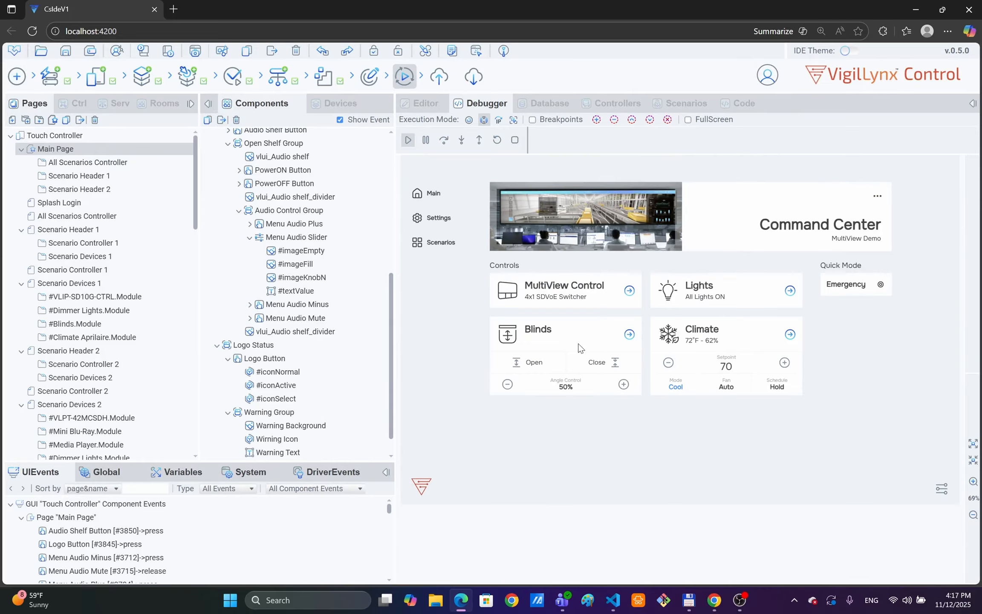
left_click(436, 219)
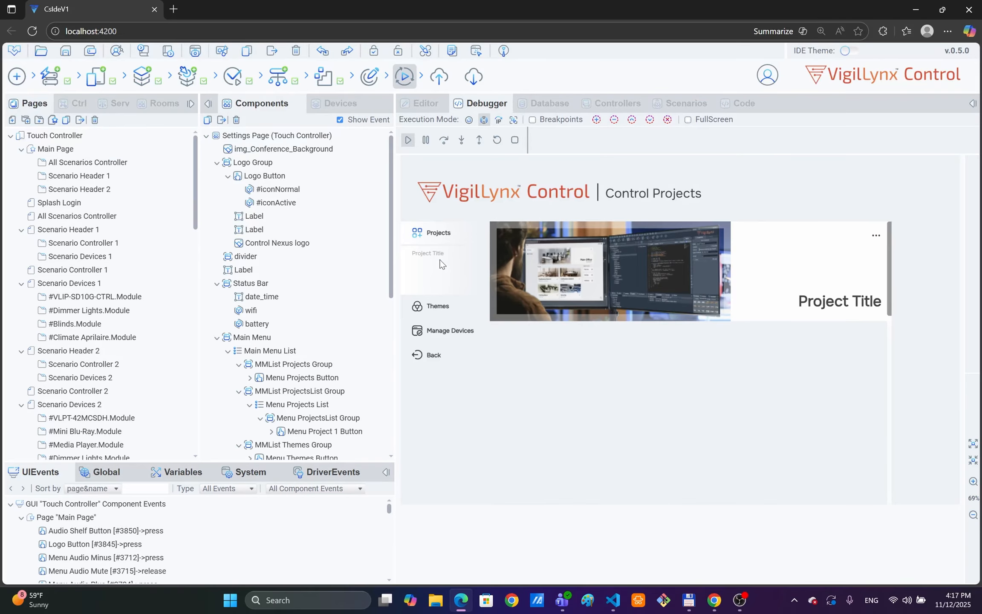
left_click(442, 309)
left_click(418, 292)
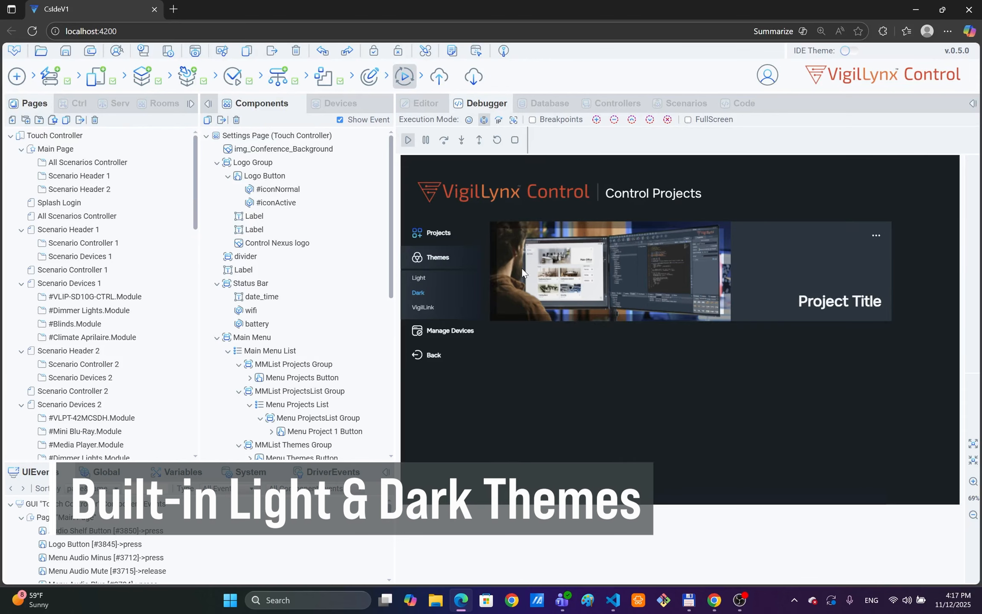
left_click(435, 356)
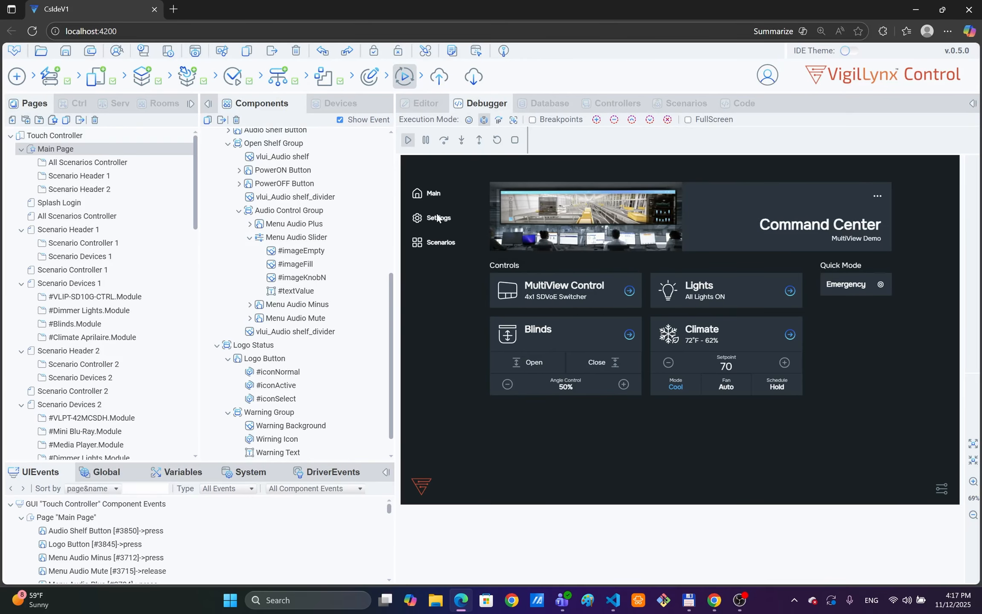
left_click(369, 76)
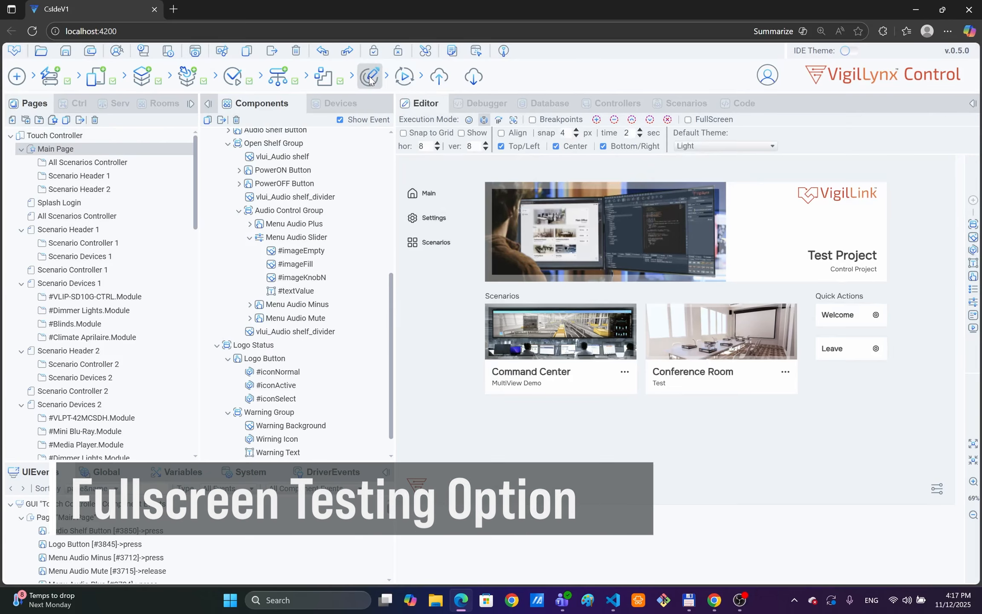